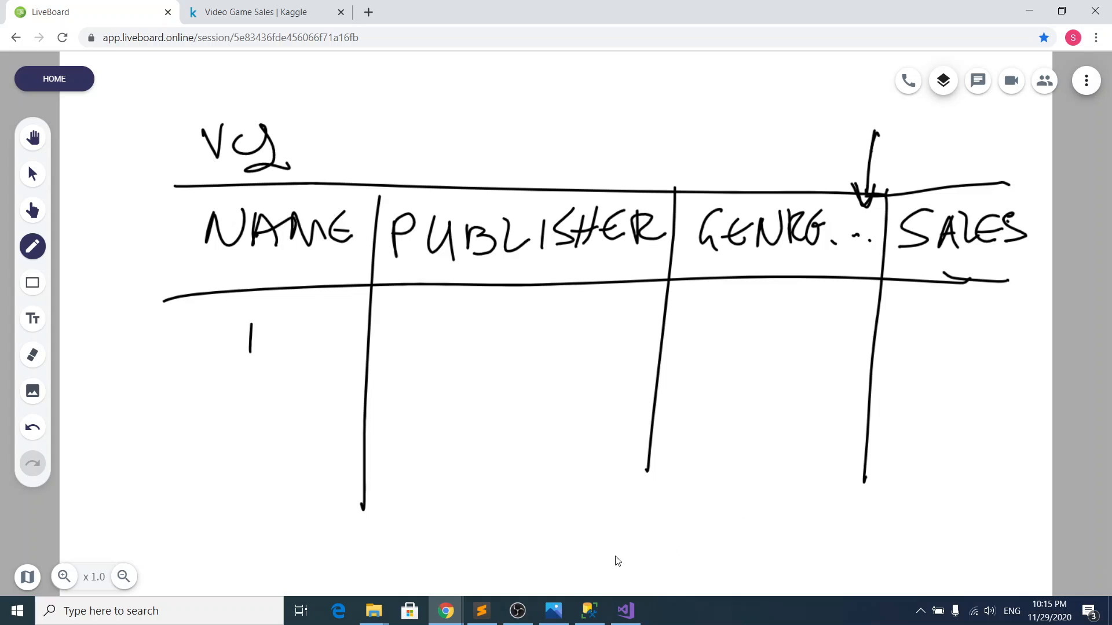
Step: Check the Action genre's id in the genre_dim results in SQL Server Management Studio, and return to the LiveBoard whiteboard
left_click(598, 612)
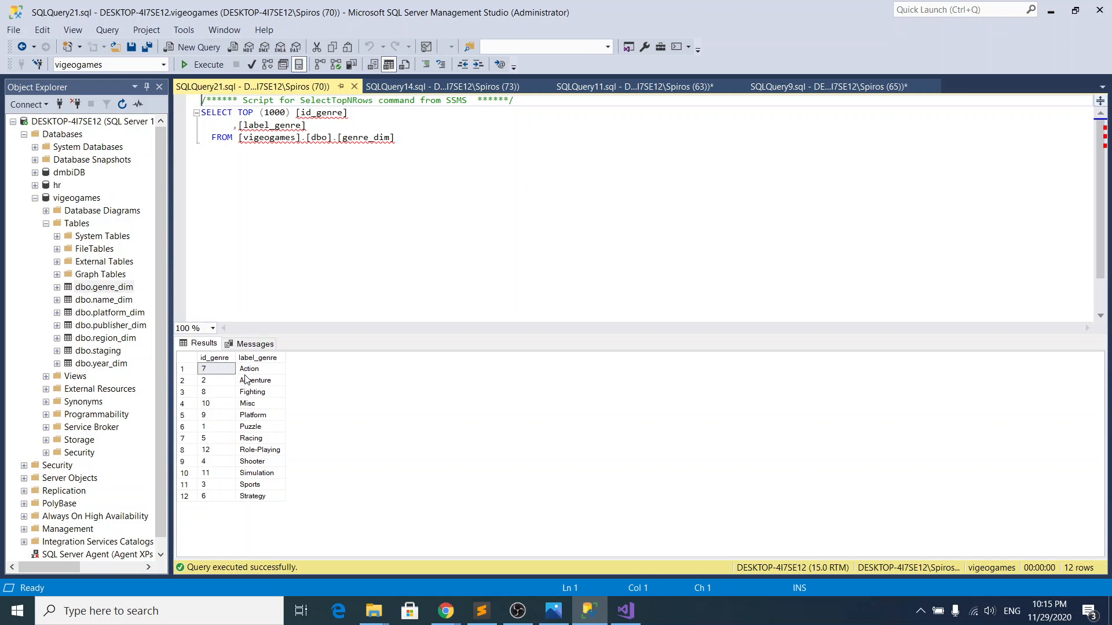
left_click(204, 370)
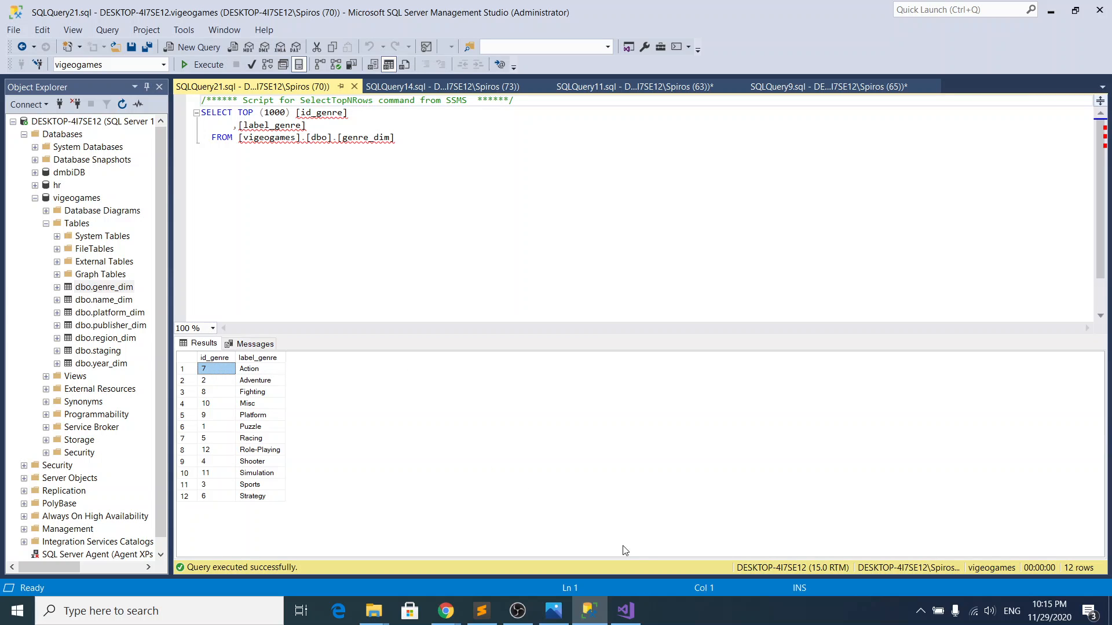
mouse_move(618, 623)
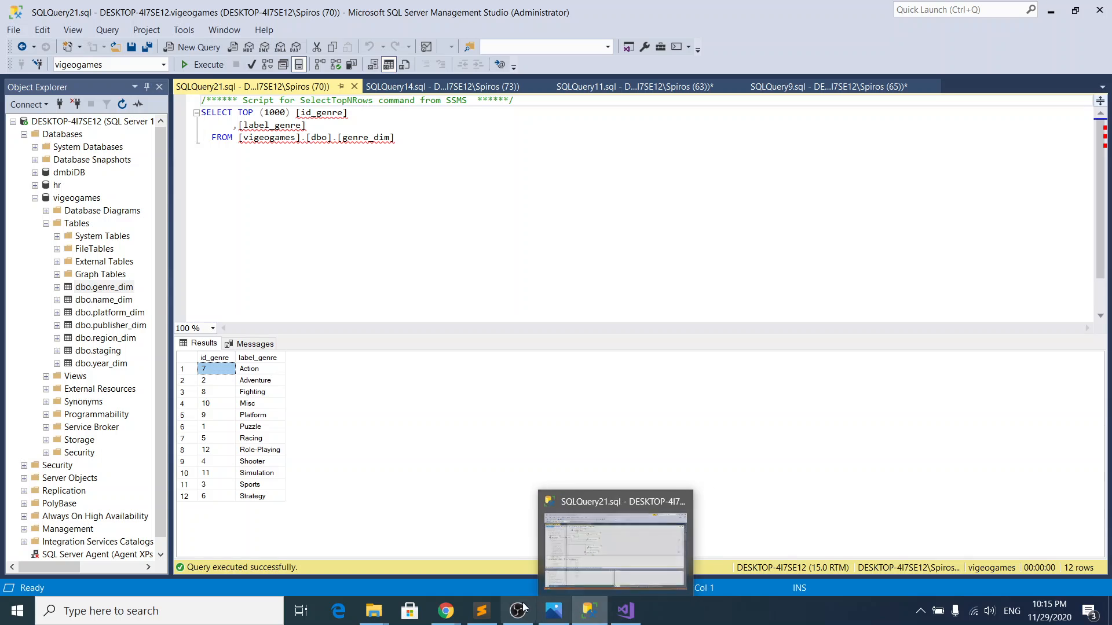
mouse_move(446, 611)
left_click(381, 543)
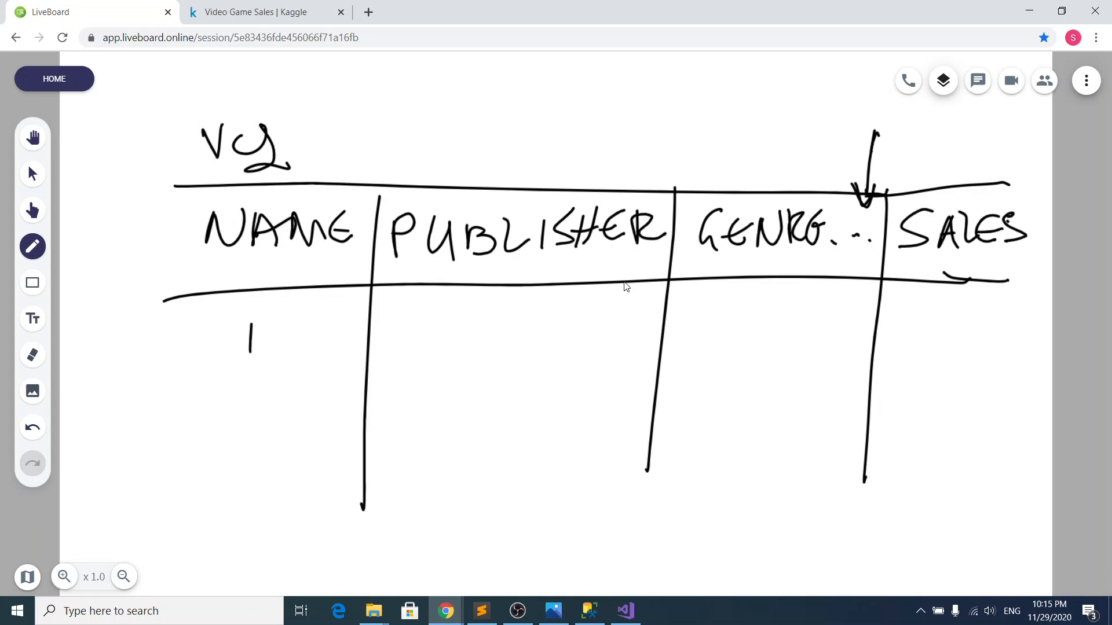
Step: Handwrite genre 7, sales 42 and publisher 3 in the first row of the sketched table
left_click_drag(722, 318, 752, 352)
left_click_drag(742, 328, 812, 318)
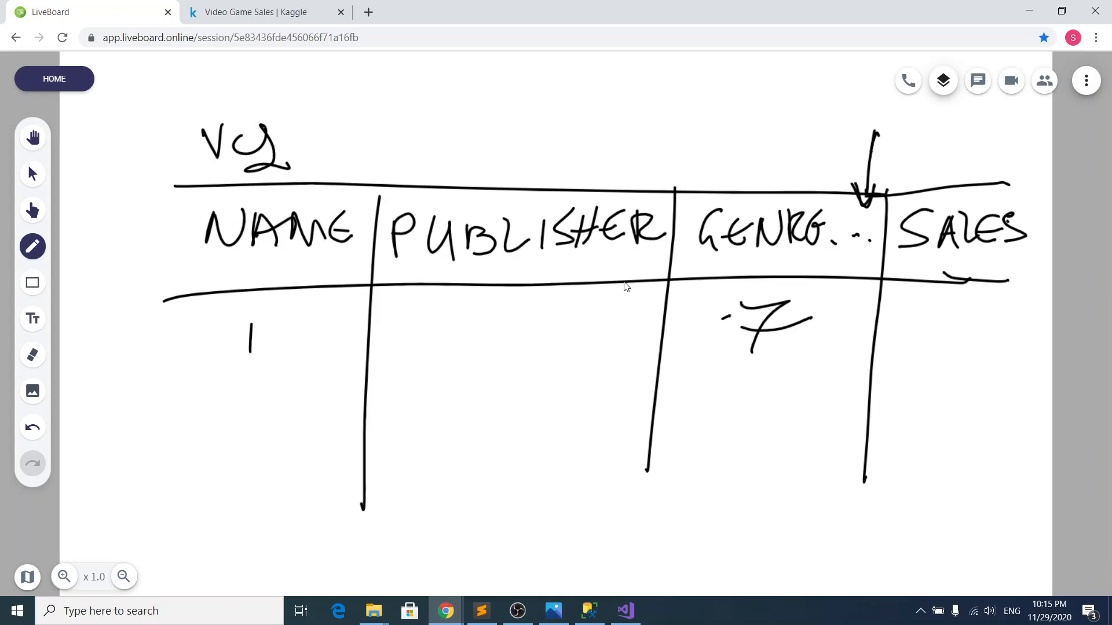
mouse_move(902, 300)
left_mouse_down()
mouse_move(931, 333)
mouse_move(923, 356)
left_mouse_up()
left_click_drag(947, 319, 976, 348)
left_click_drag(482, 316, 433, 376)
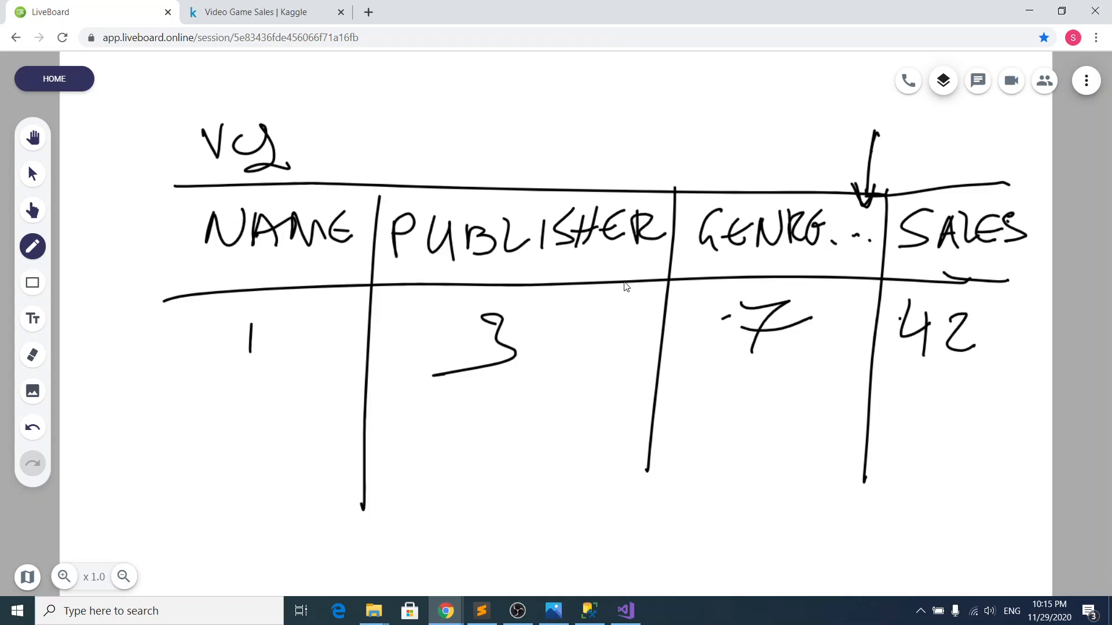
Step: Handwrite a second row with name 2, publisher 4, genre 7 and sales 12, and add continuation dots beneath it
left_click_drag(225, 432, 297, 449)
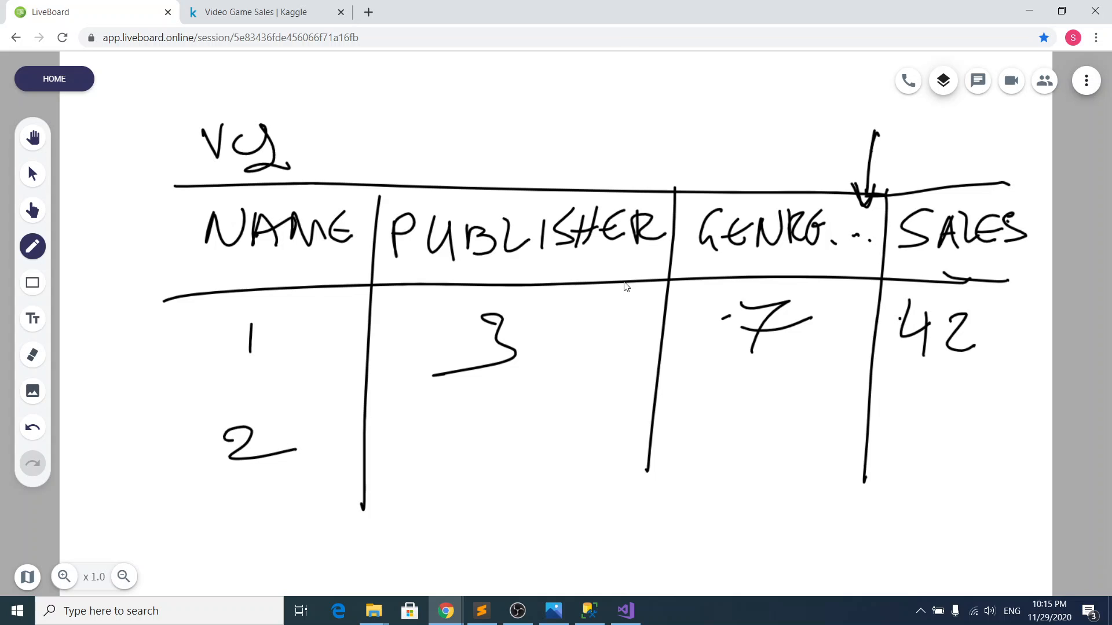
mouse_move(467, 406)
left_mouse_down()
mouse_move(530, 412)
mouse_move(492, 491)
left_mouse_up()
left_click_drag(717, 401, 736, 463)
left_click_drag(733, 433, 797, 416)
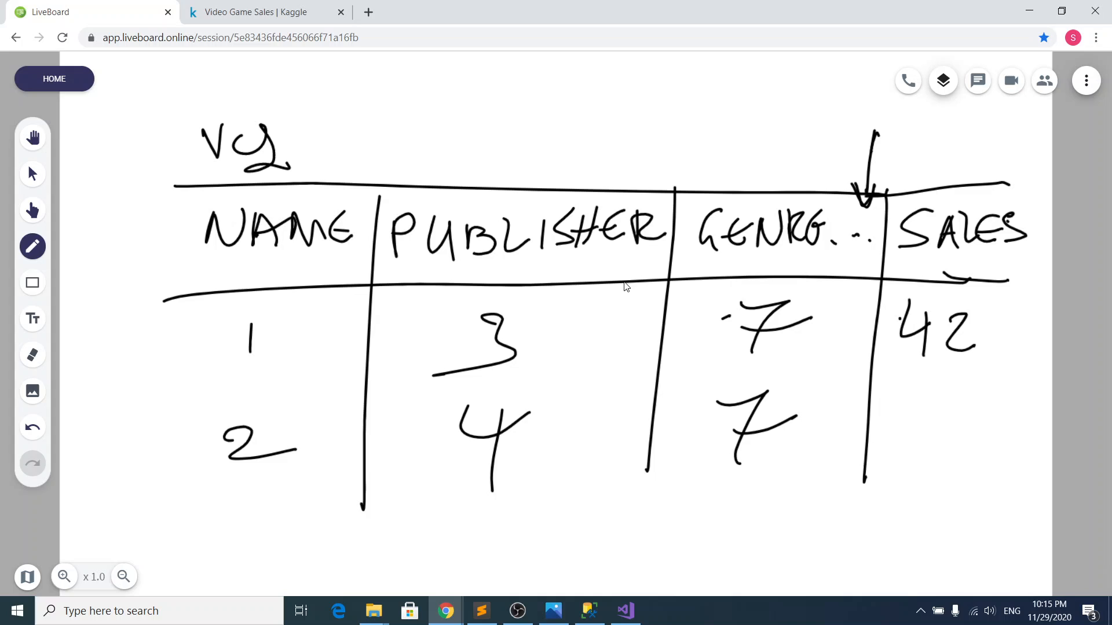
left_click_drag(903, 404, 902, 458)
left_click_drag(934, 412, 966, 446)
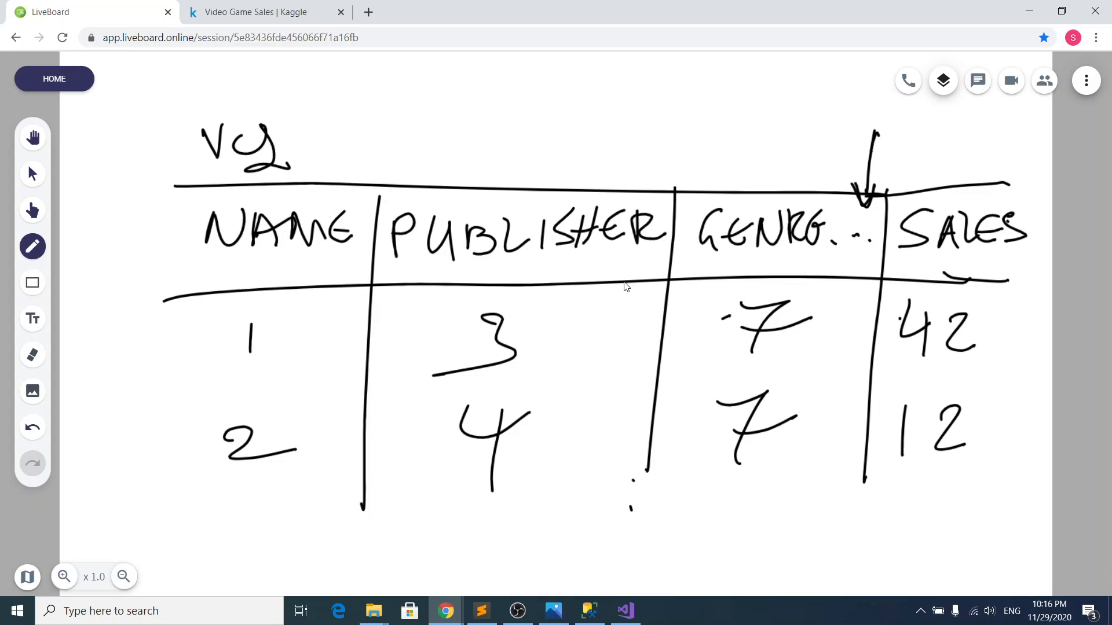
left_click_drag(633, 533, 629, 557)
Step: Enclose the sketched table by drawing its left, right and bottom borders
left_click_drag(182, 176, 199, 537)
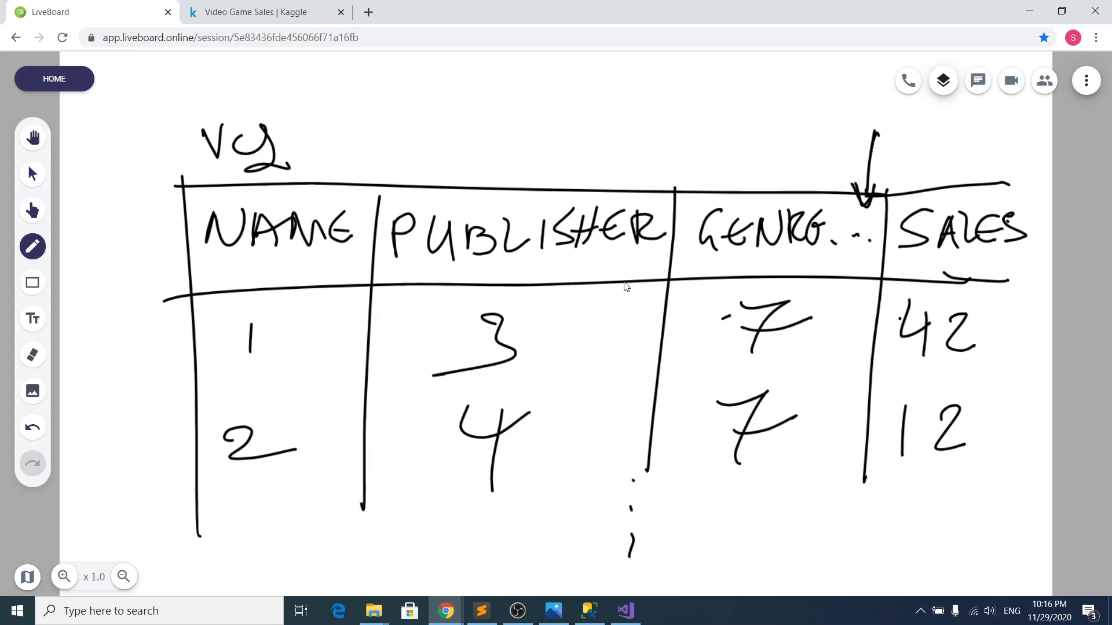
left_click_drag(989, 185, 991, 480)
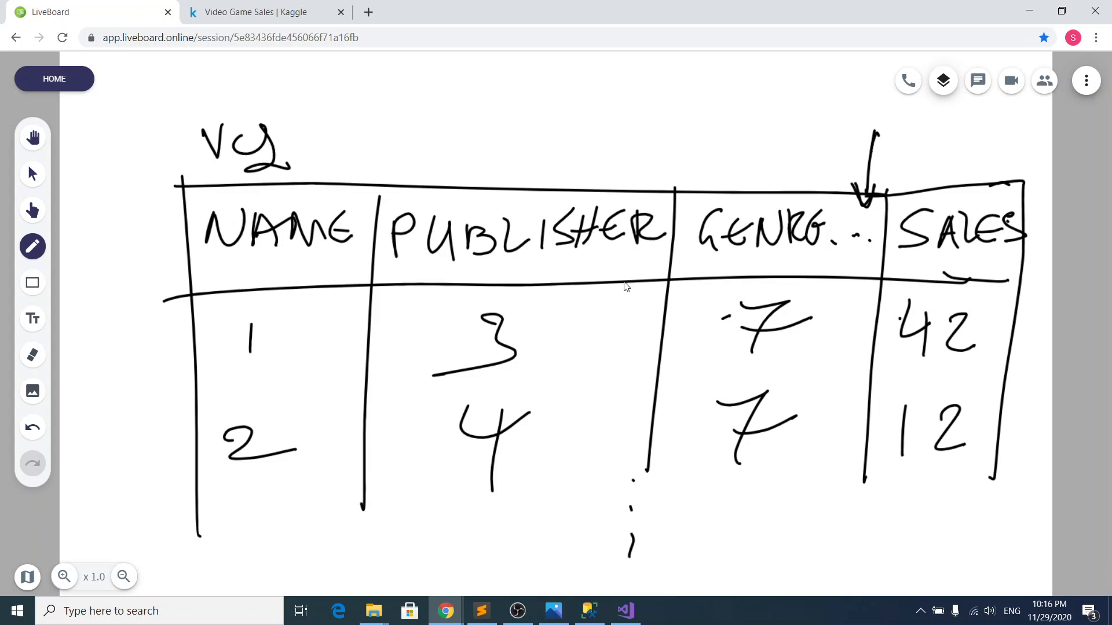
left_click_drag(199, 524, 984, 488)
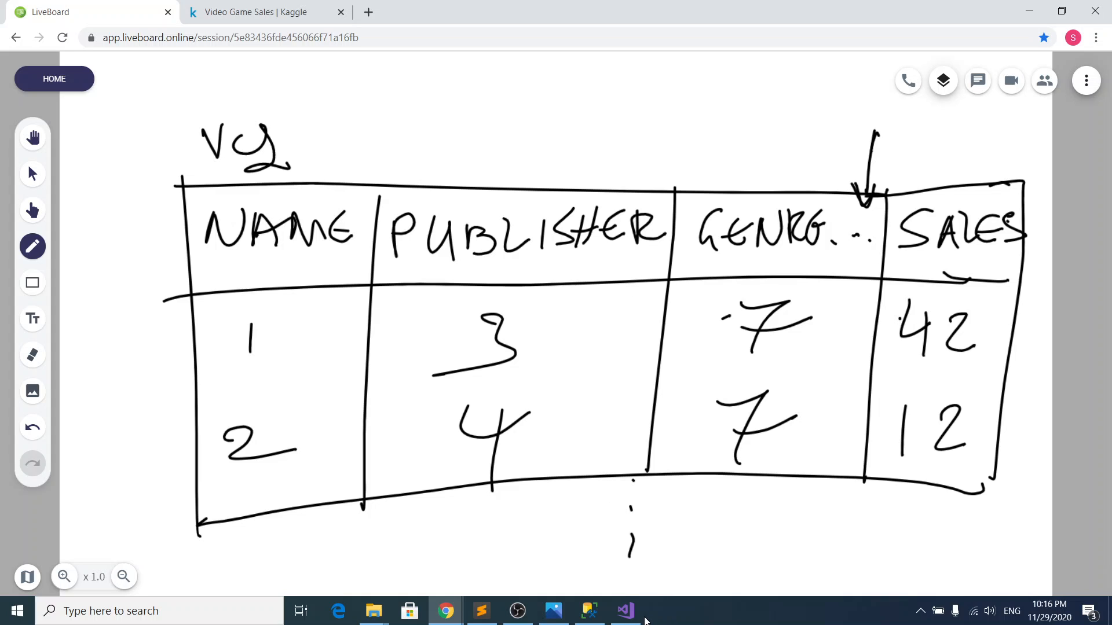
Step: Switch to SQL Server Management Studio and close the genre_dim query and the TRUNCATE TABLE query without saving
left_click(591, 614)
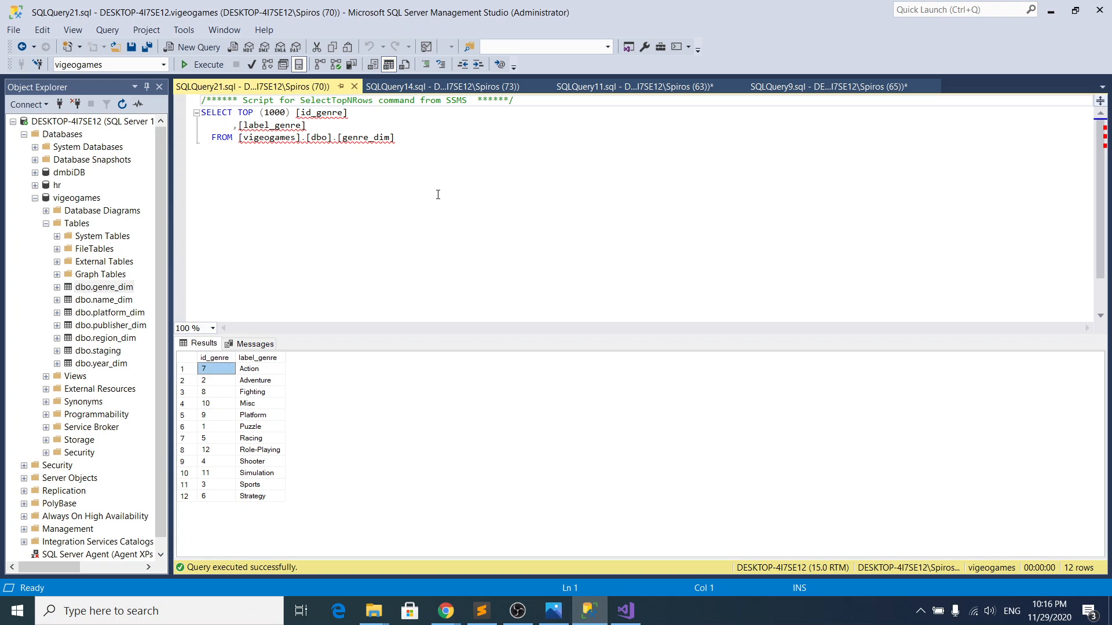
left_click(354, 86)
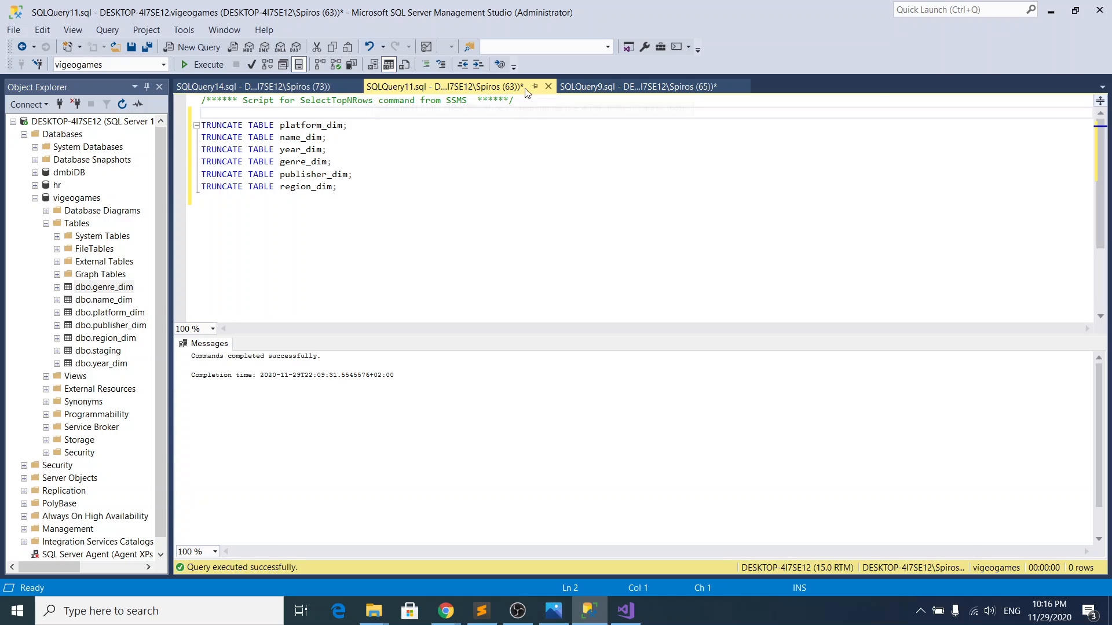
left_click(548, 87)
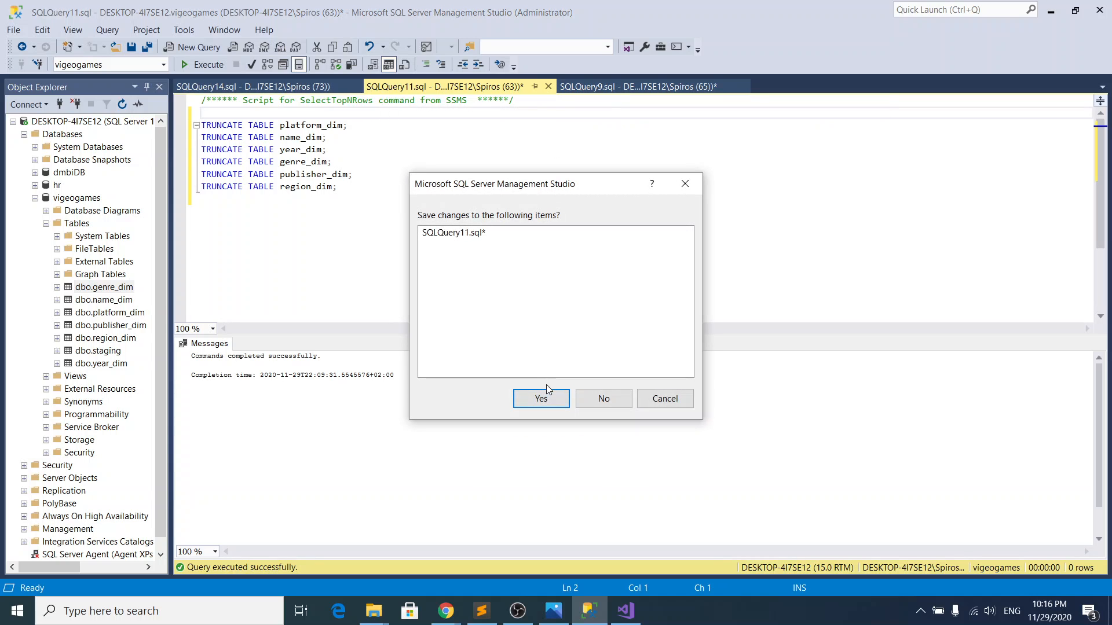
left_click(627, 400)
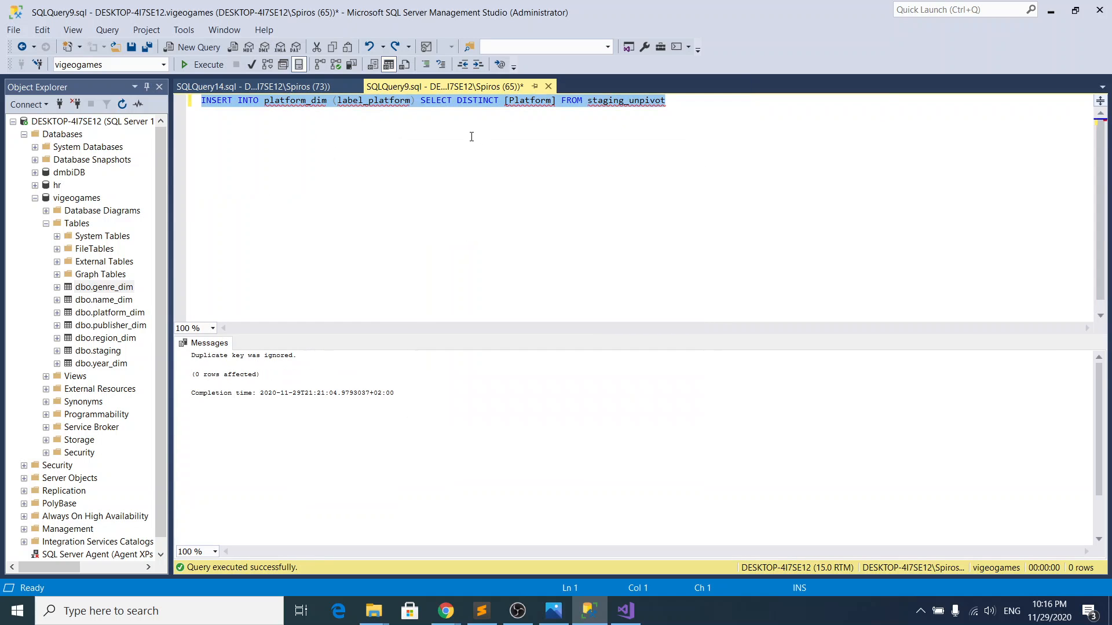
Step: In the region_dim query, replace the TOP (1000) column list with * and put the statement on one line
left_click(352, 85)
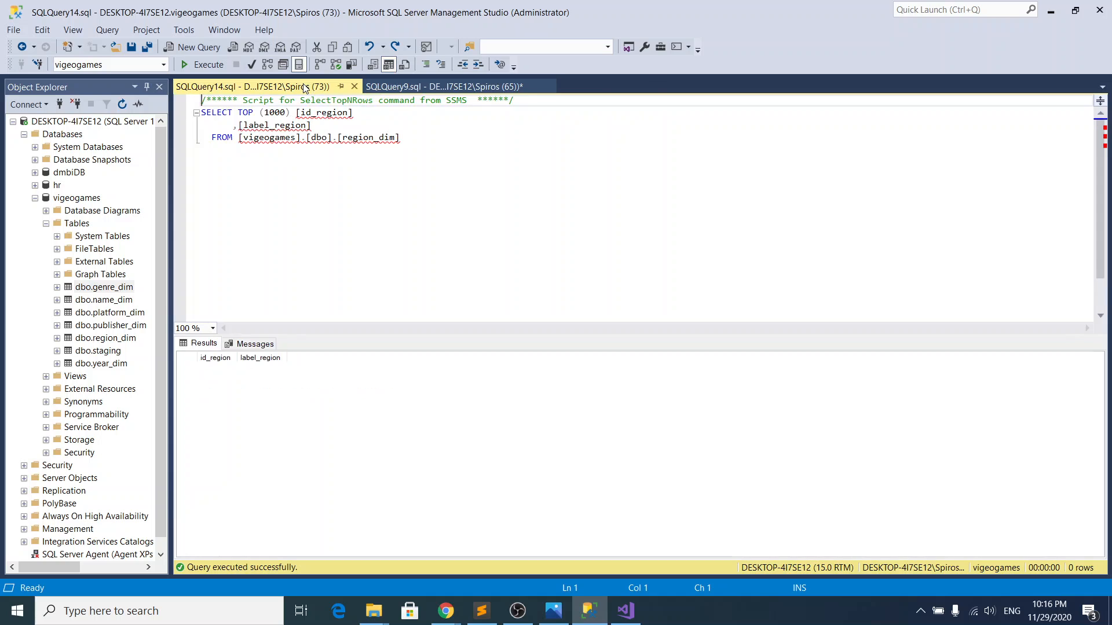
left_click_drag(237, 113, 324, 121)
type("*")
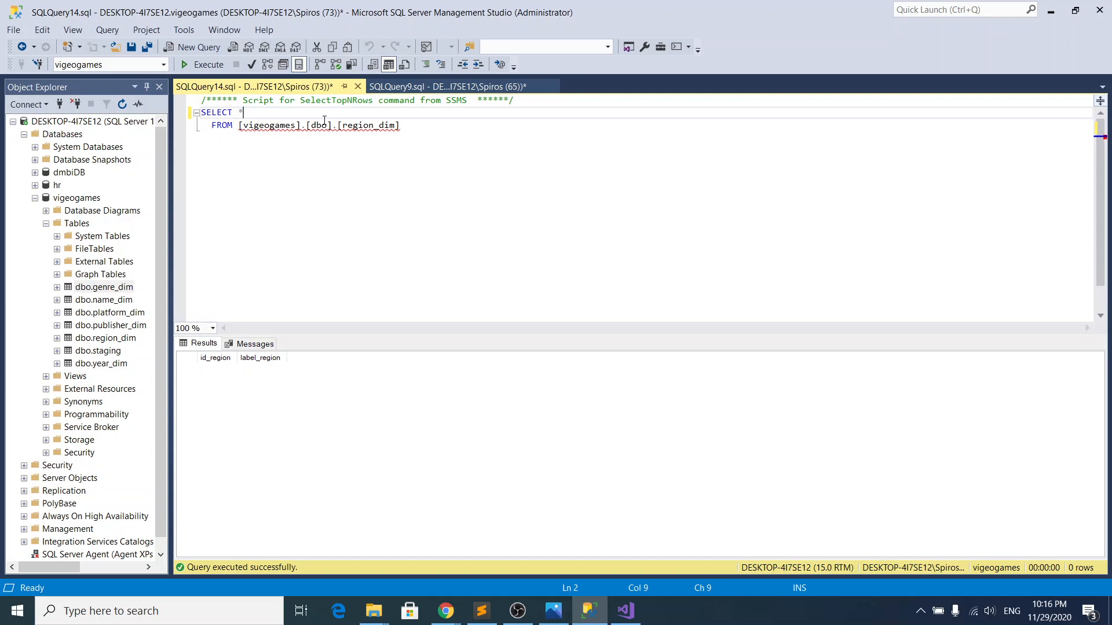
key("shift+Down")
key("ctrl+shift+Left")
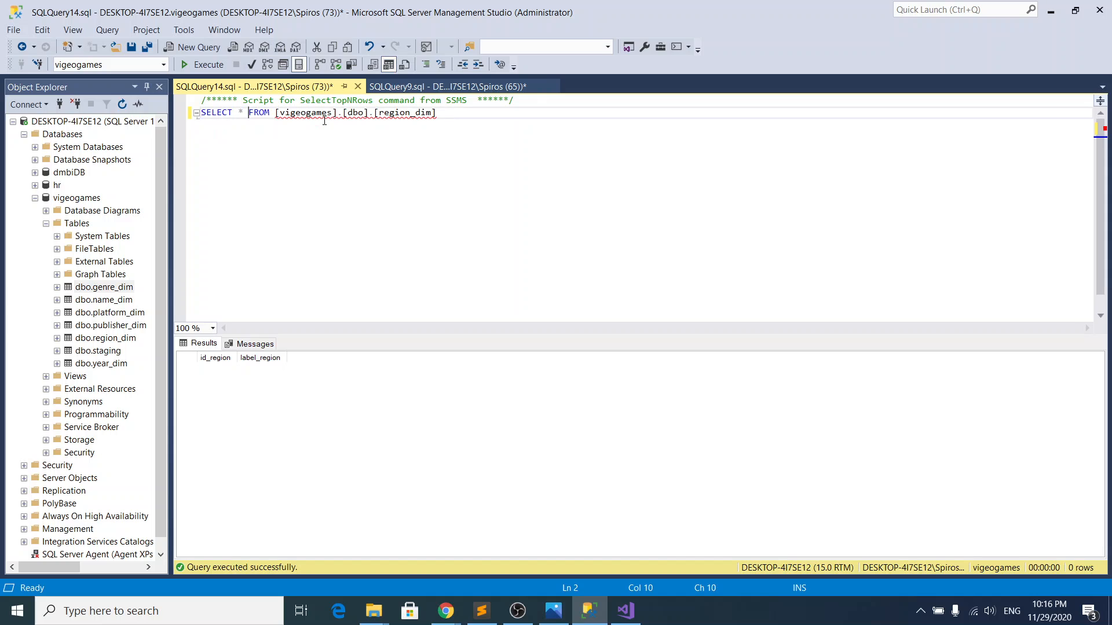
Step: Change the query's source table to staging_unpivot and execute SELECT * FROM staging_unpivot
key("ctrl+Right")
key("ctrl+shift+Right")
key("ctrl+shift+Right")
key("ctrl+shift+Right")
key("ctrl+shift+Right")
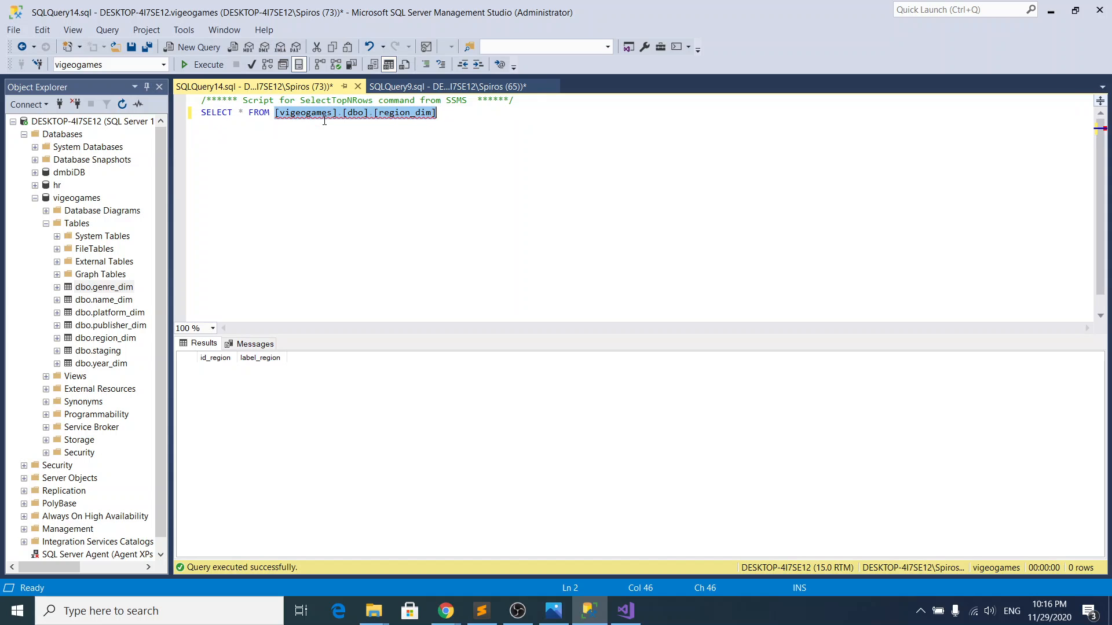
type("staging")
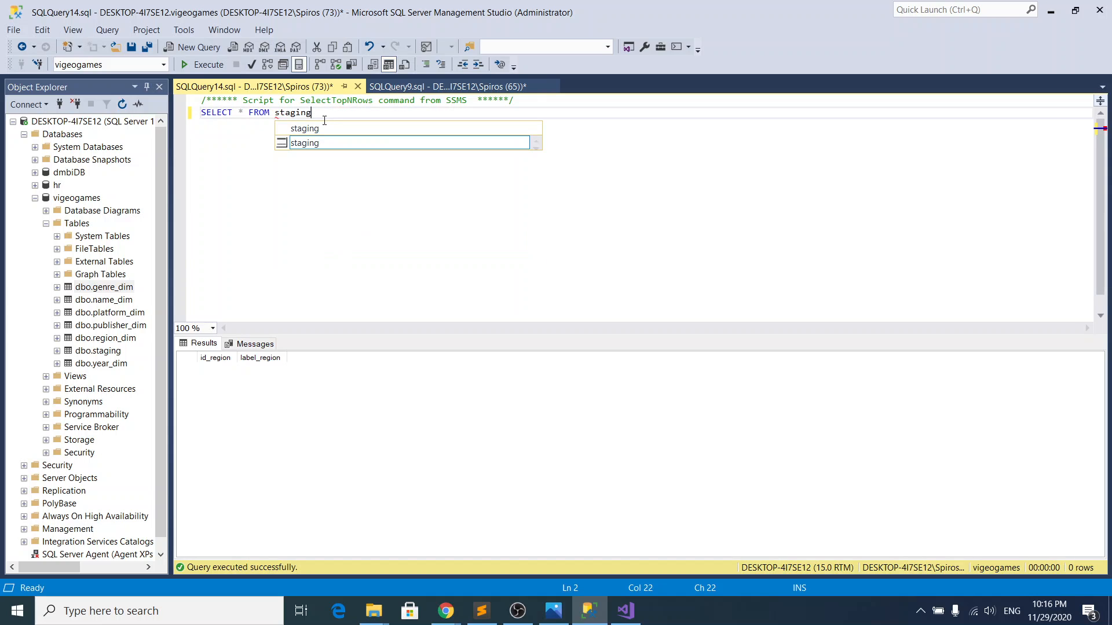
type("_unpuvot")
key("Left")
key("Left")
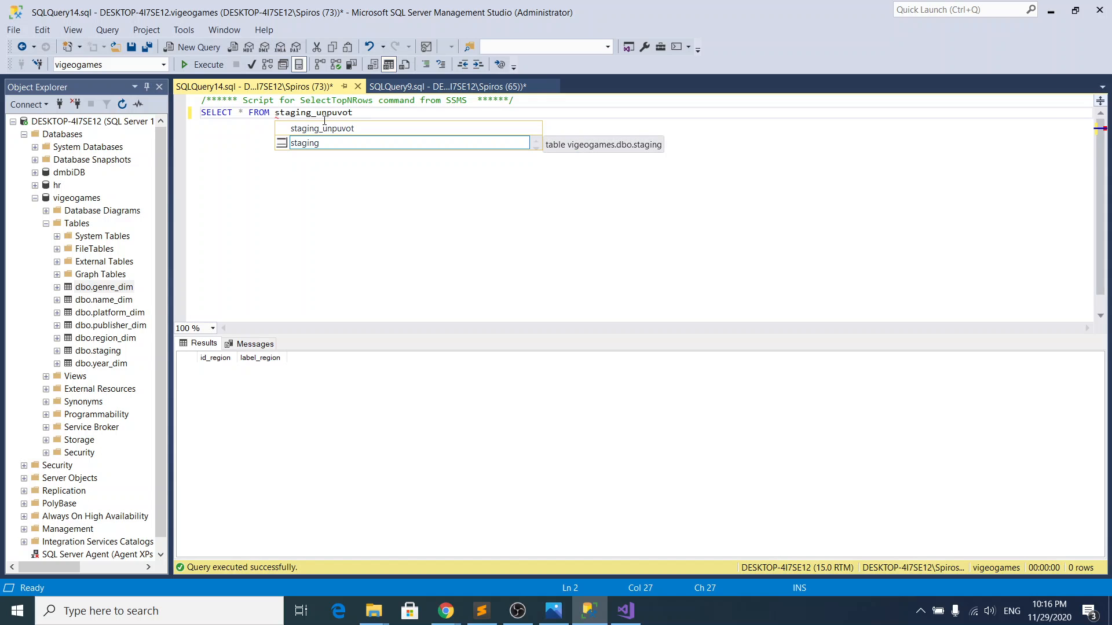
key("BackSpace")
type("i")
left_click(203, 64)
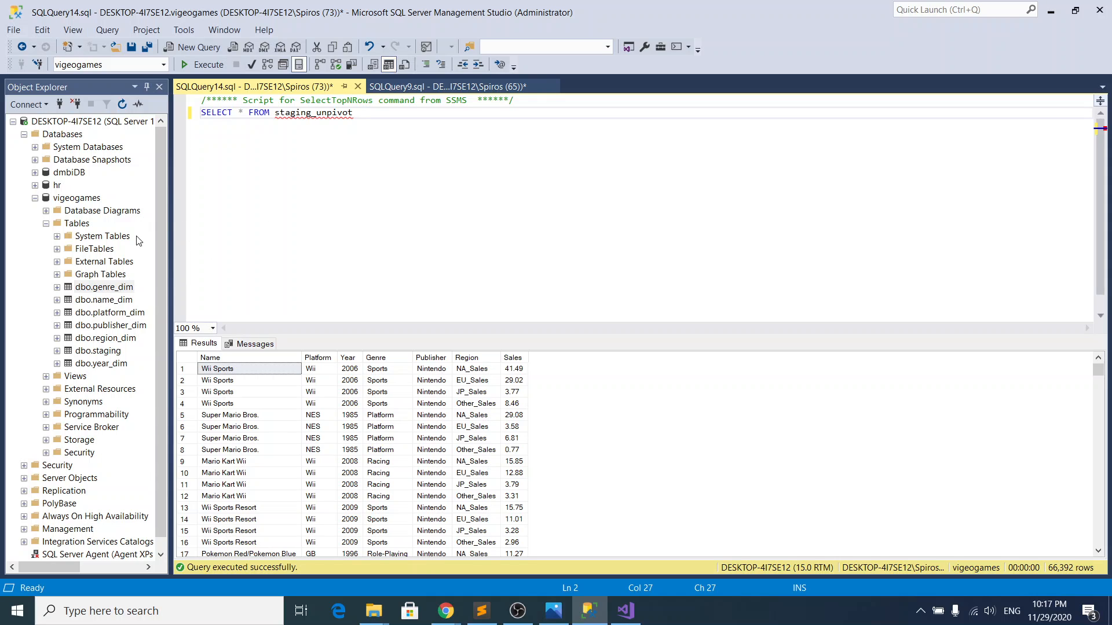
Step: Start a new table in the vigeogames database and add Name as its first column, following the staging_unpivot results
right_click(81, 226)
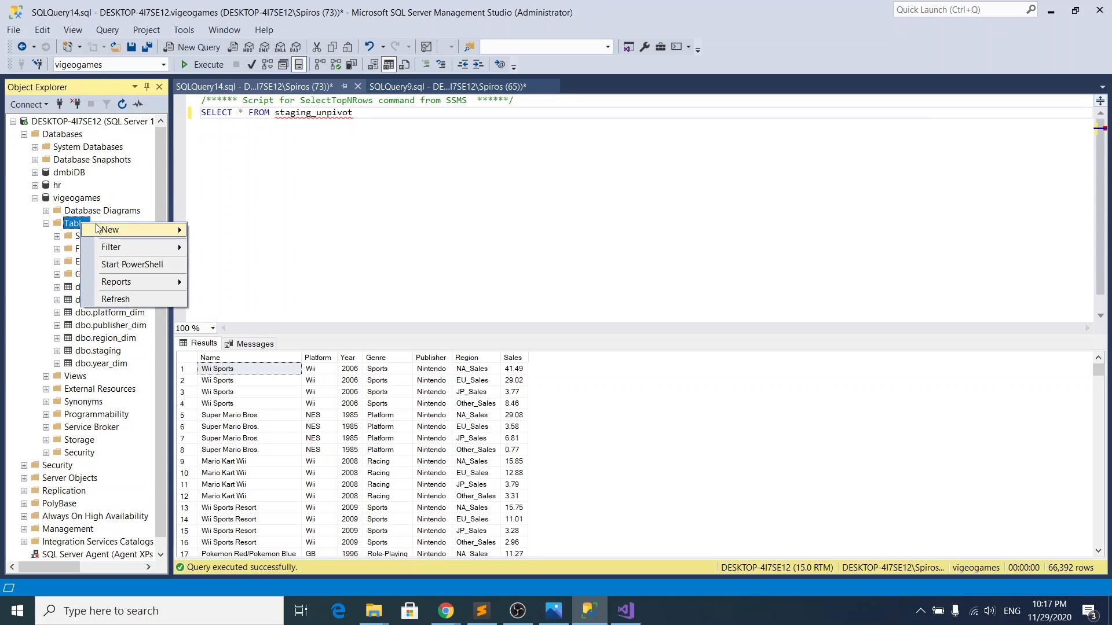
mouse_move(133, 230)
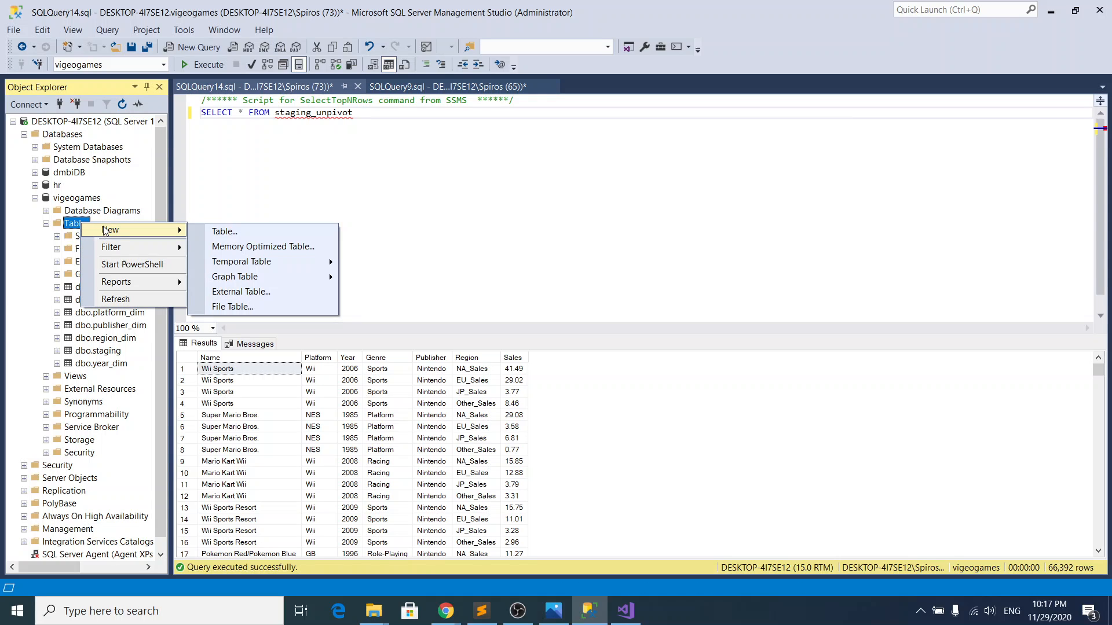
left_click(233, 230)
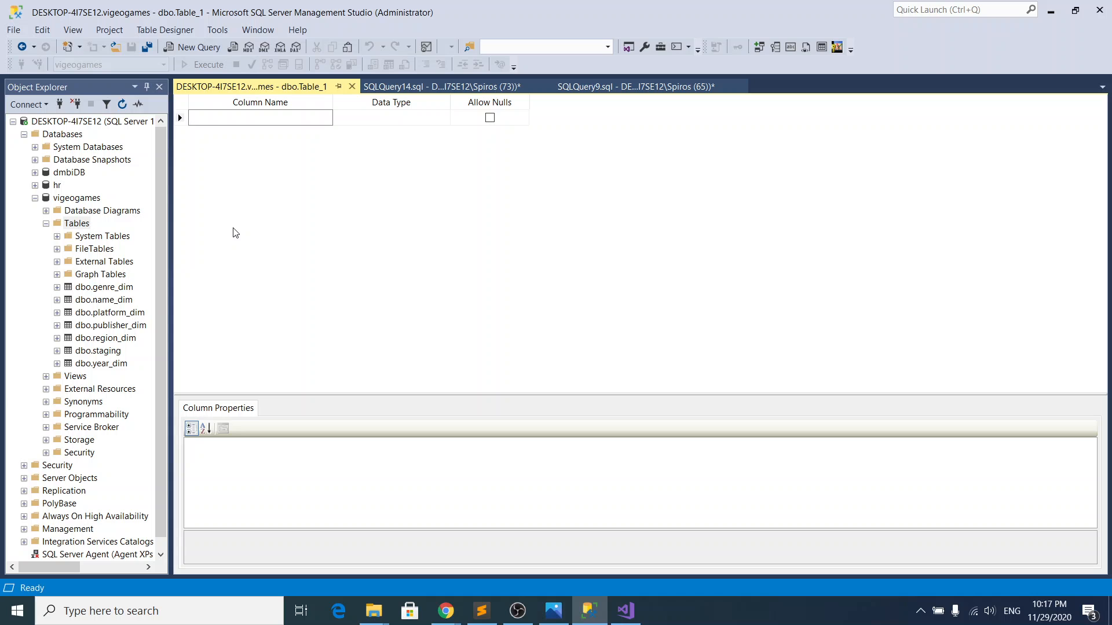
left_click(394, 86)
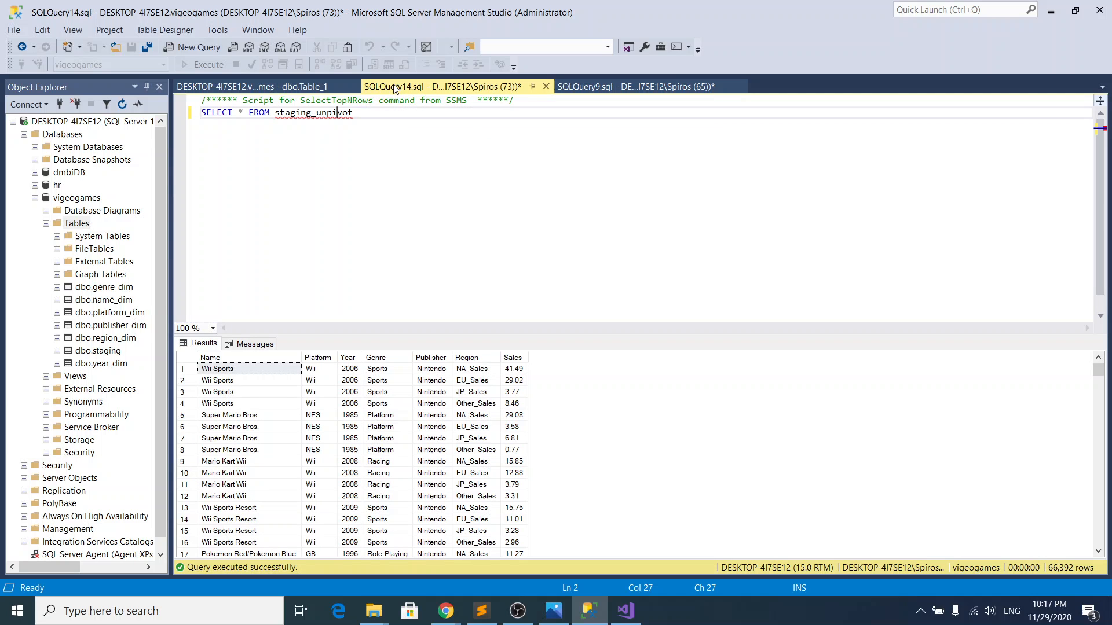
left_click(312, 88)
type("Name")
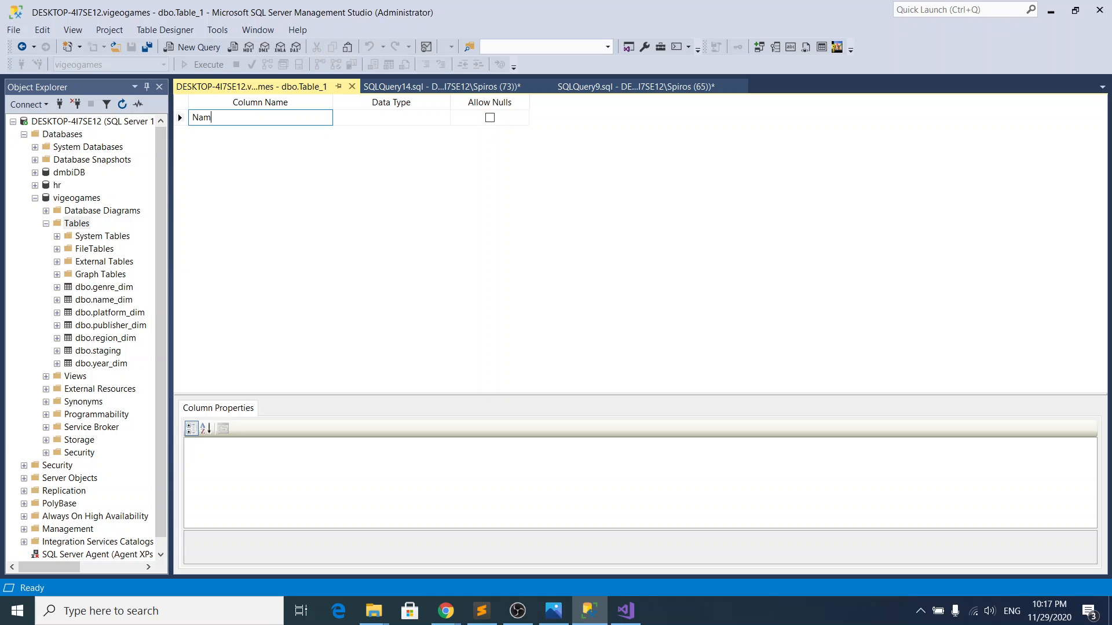
left_click(386, 84)
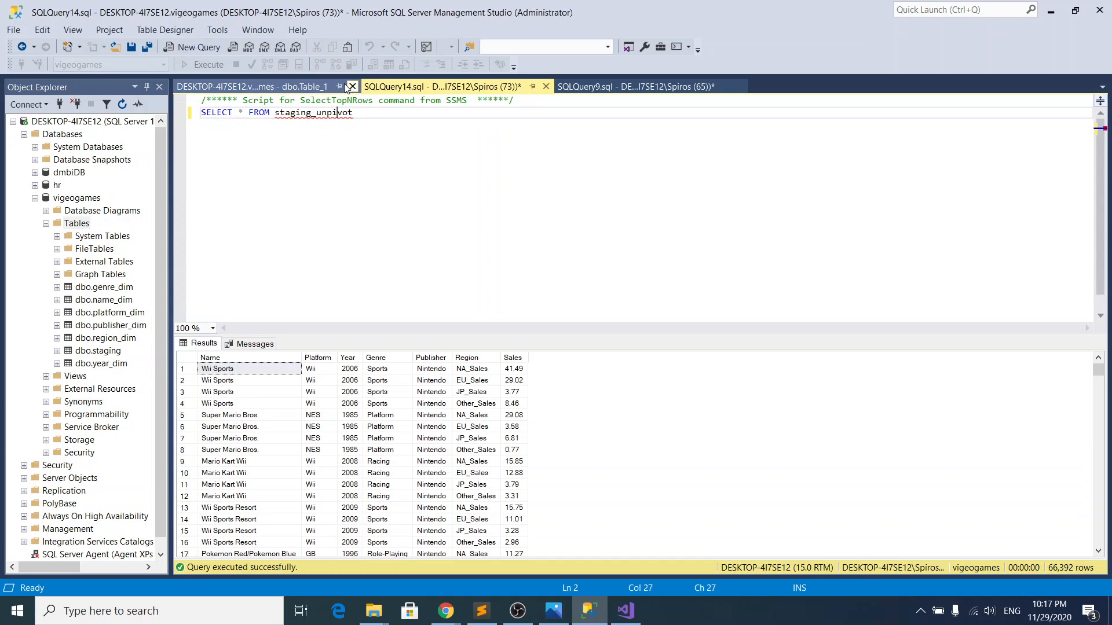
left_click(317, 85)
key("Tab")
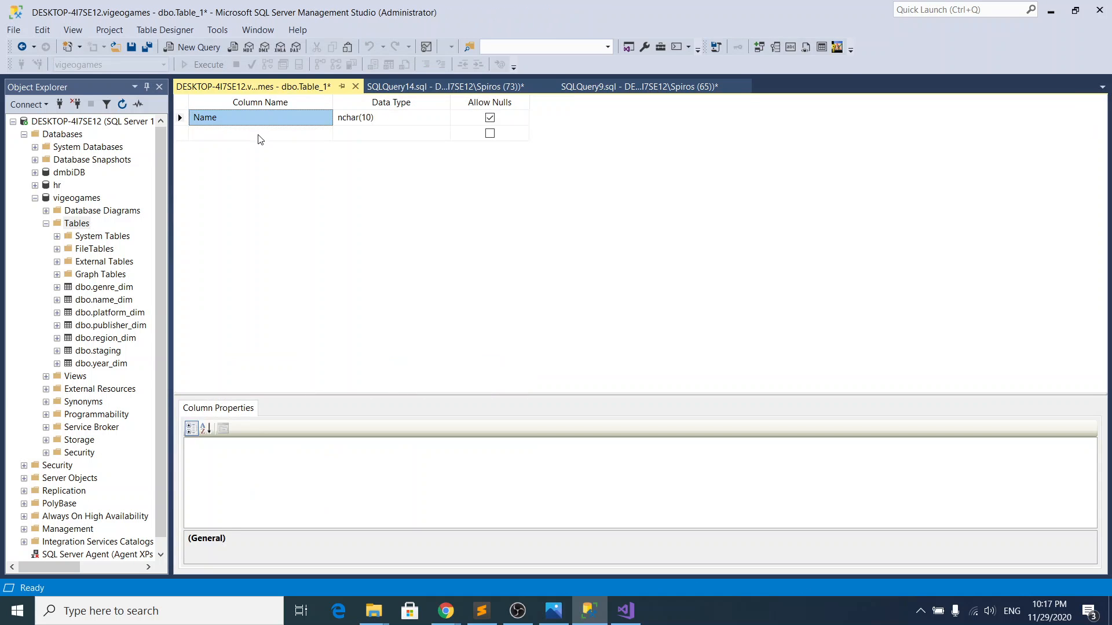
Step: Add Platform and Year columns to the new table, following the column order of the staging_unpivot results
left_click(247, 135)
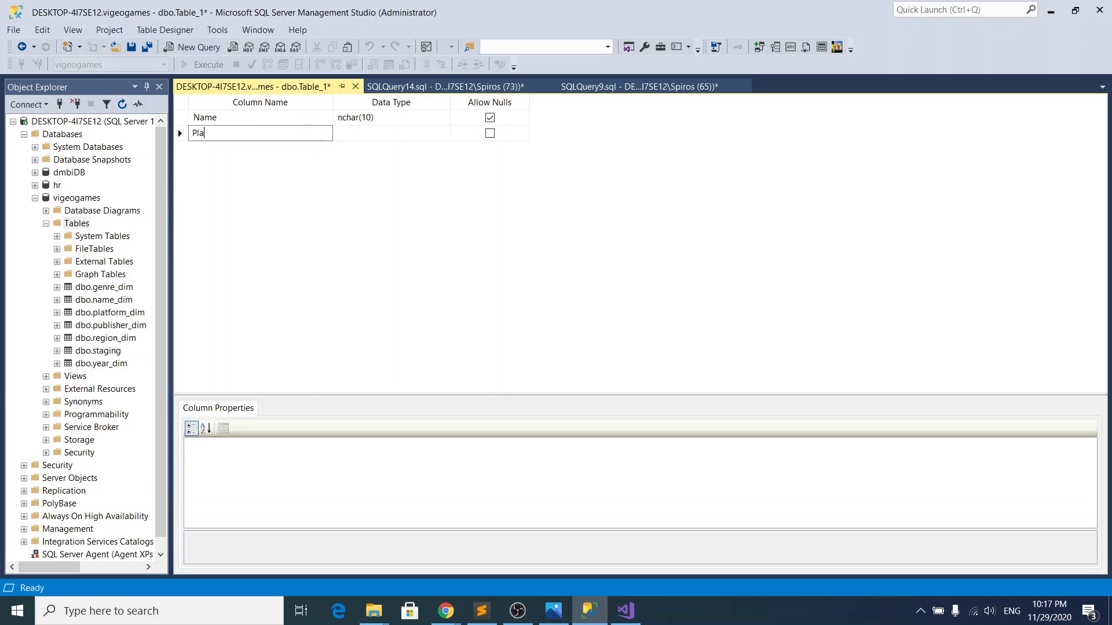
type("Platforms")
left_click(405, 85)
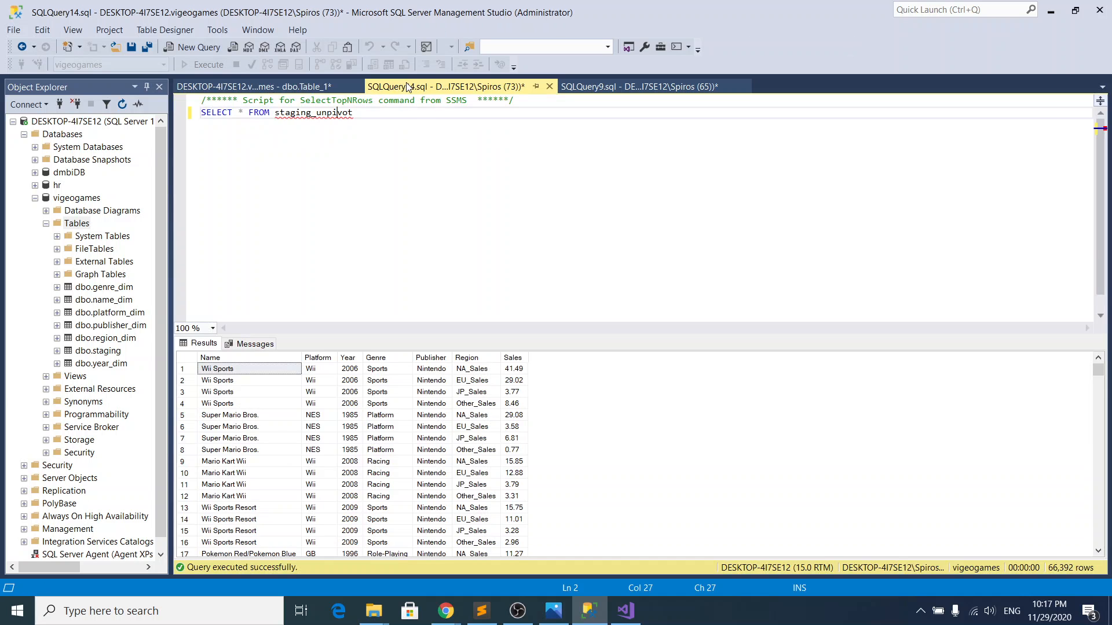
left_click(317, 88)
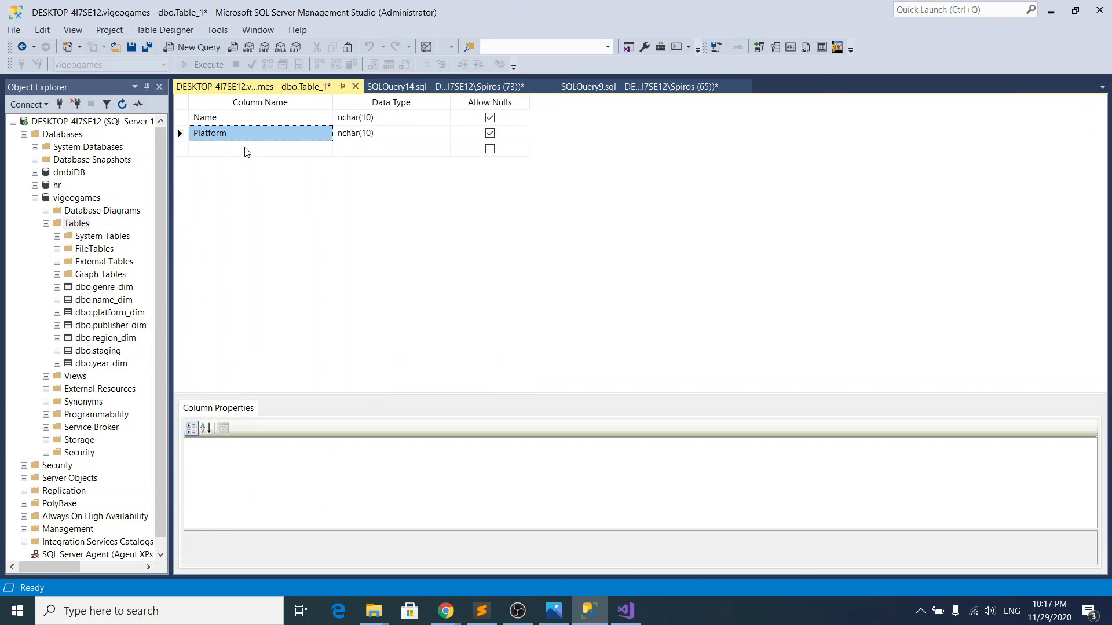
left_click(230, 149)
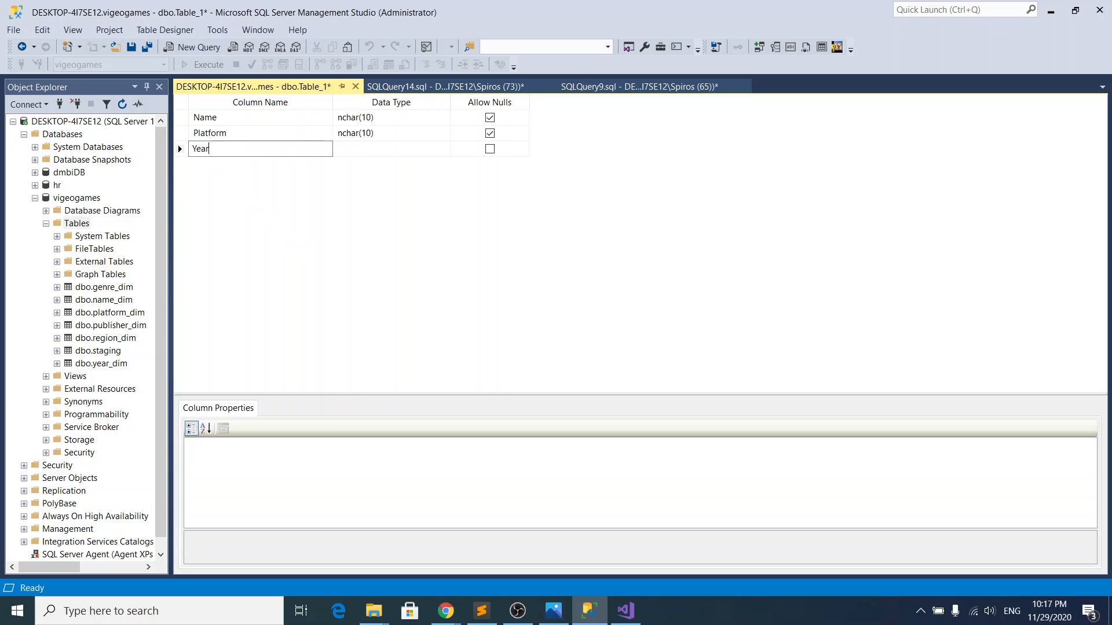
Step: Add Genre and Publisher columns below Year, checking their order against the staging_unpivot results
left_click(406, 86)
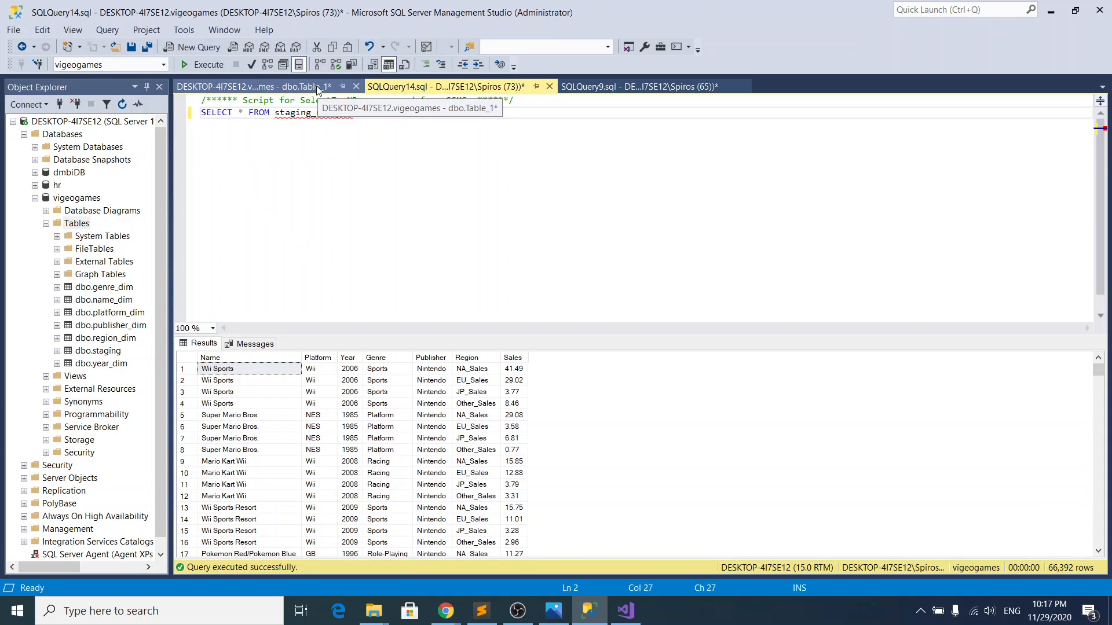
left_click(317, 88)
left_click(280, 173)
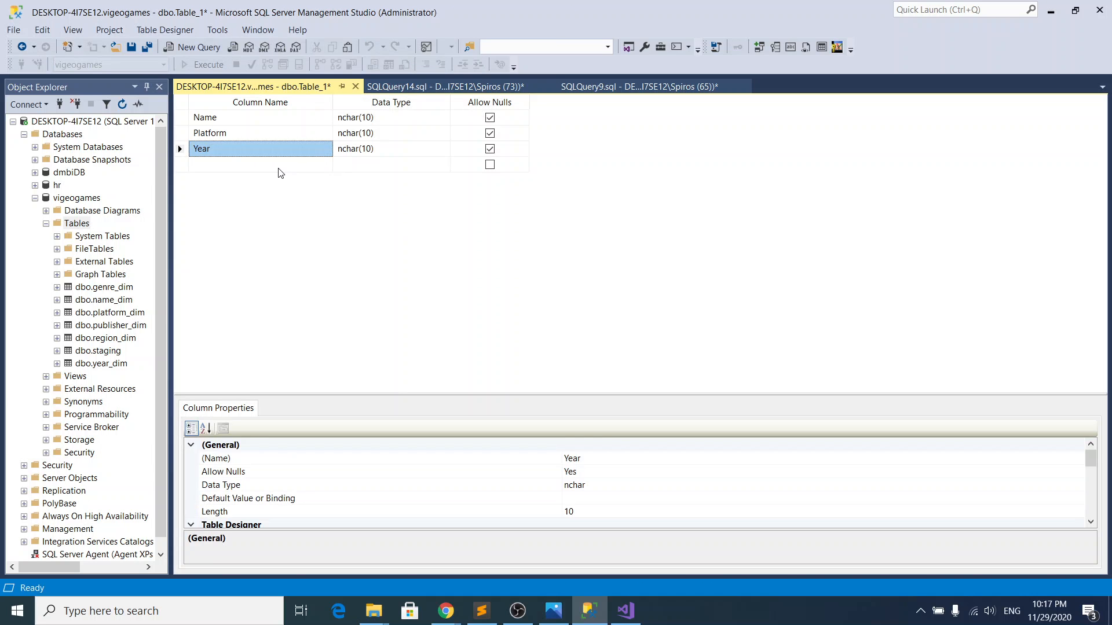
left_click(262, 166)
type("Genre")
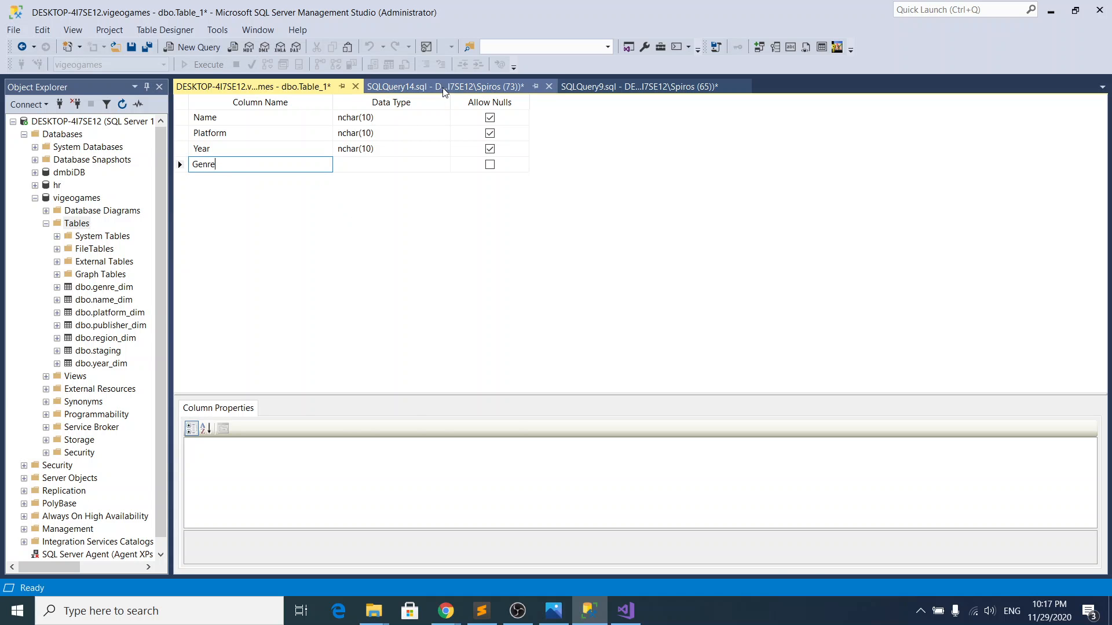
left_click(386, 88)
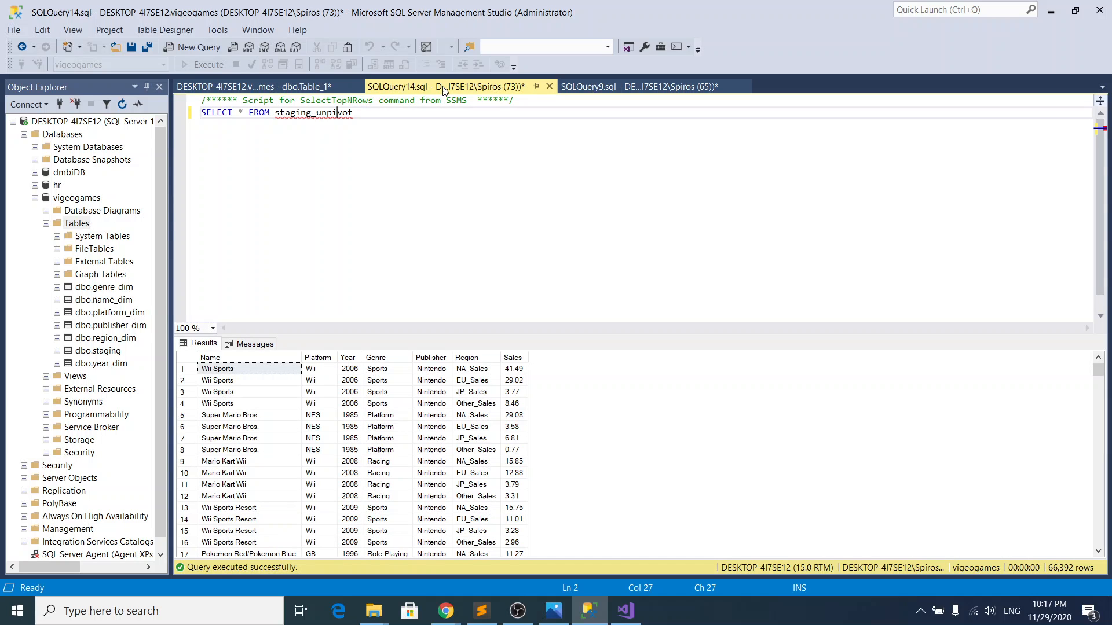
left_click(306, 88)
left_click(248, 181)
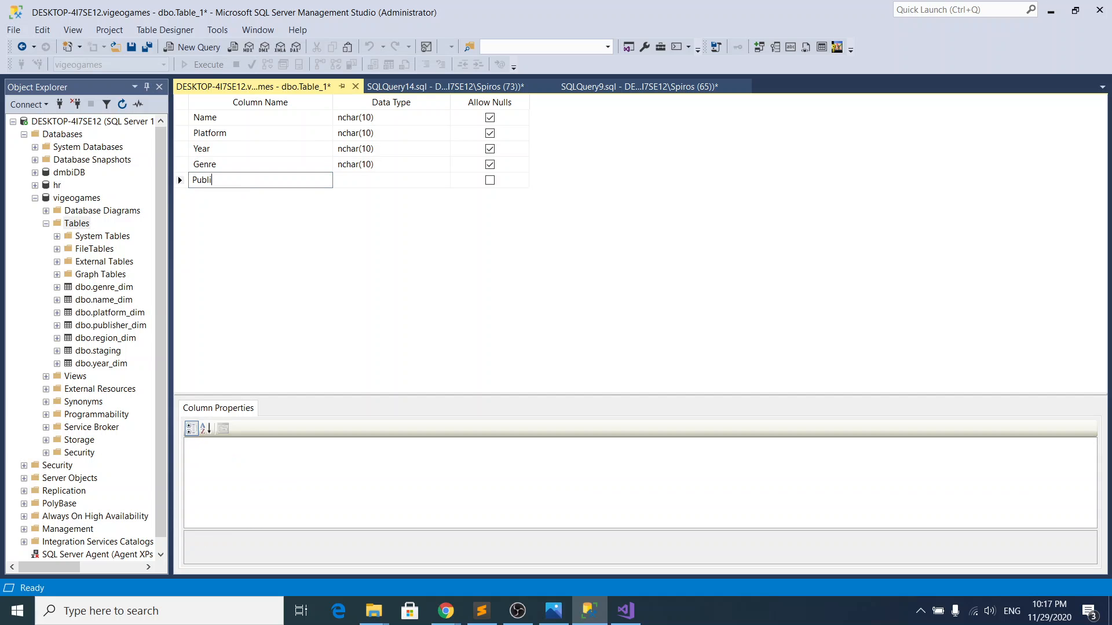
Step: Complete the column list with Region and Sales, matching the staging_unpivot results
left_click(243, 196)
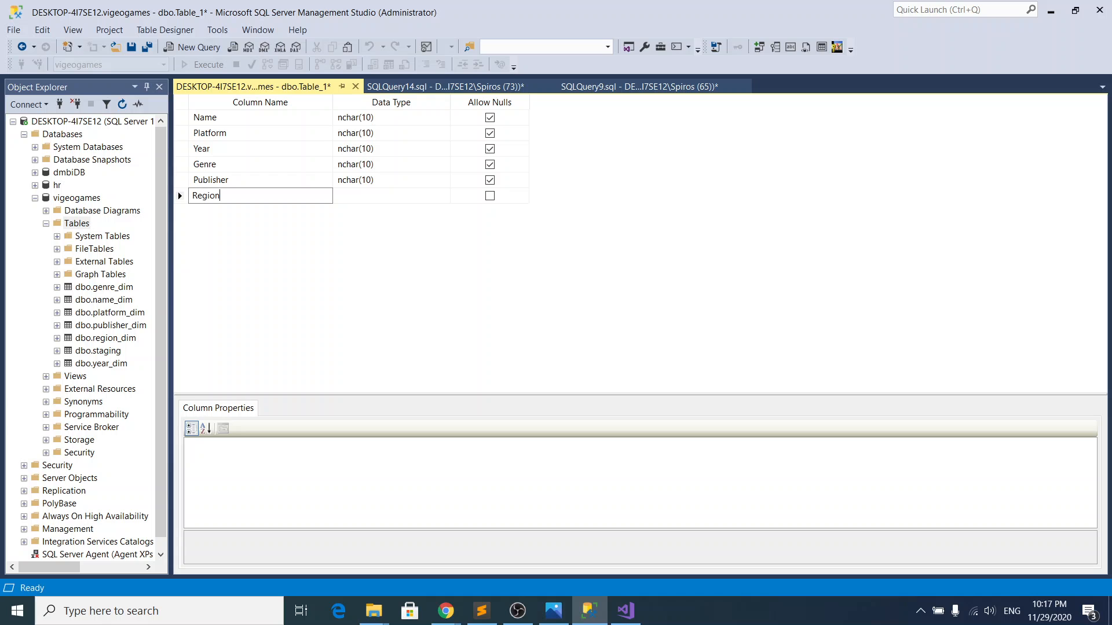
left_click(406, 87)
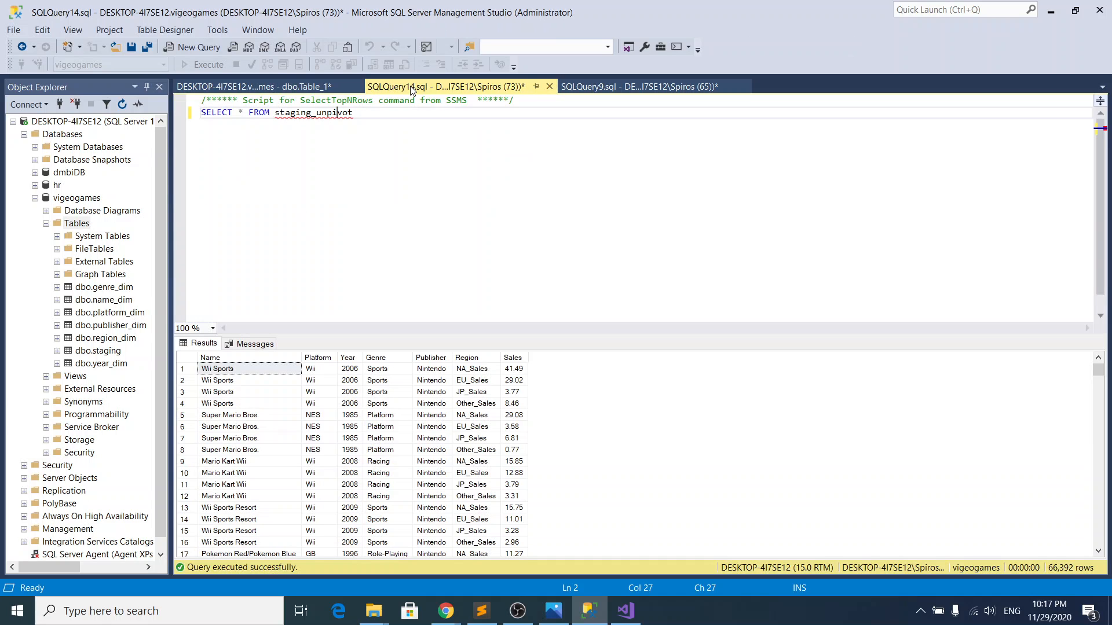
left_click(279, 86)
left_click(243, 218)
left_click(231, 218)
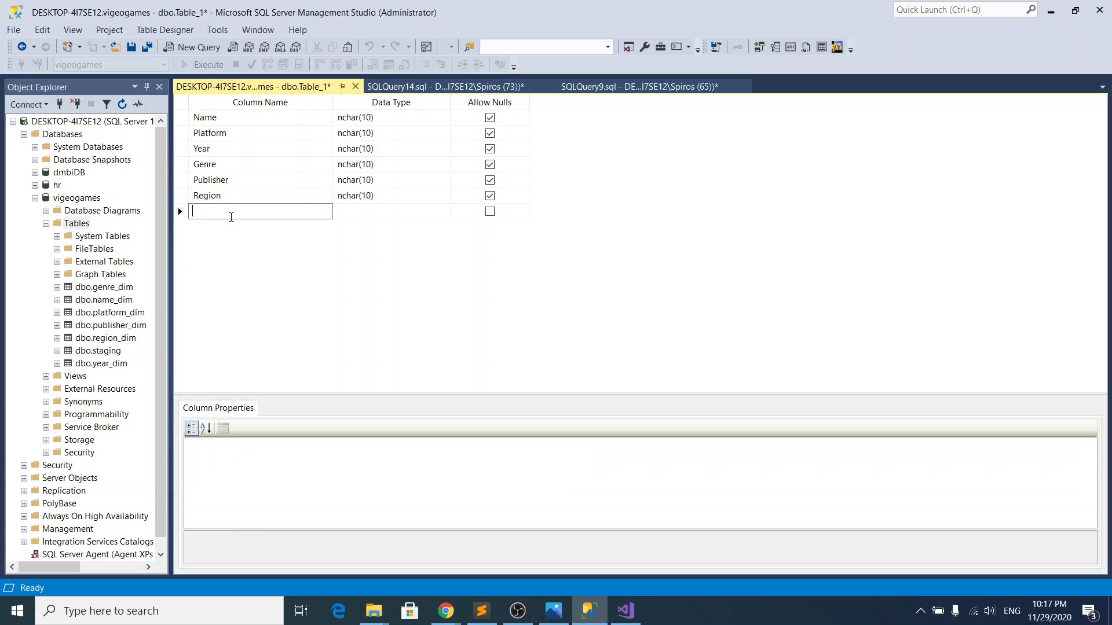
left_click(369, 215)
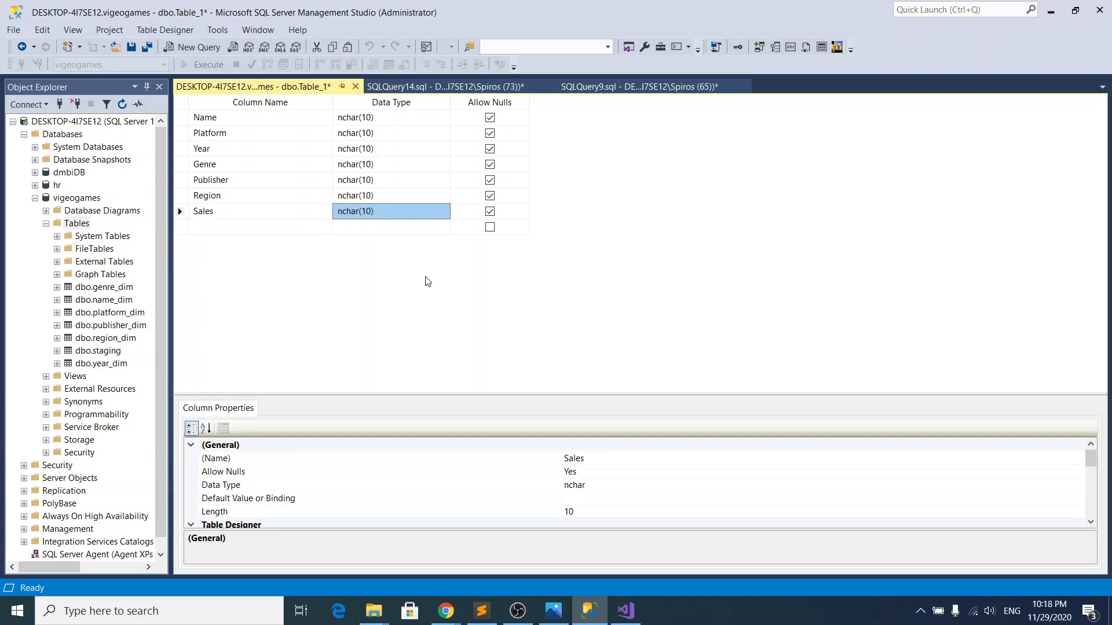
Step: Set the data type of the Name, Platform and Year columns to int
left_click(389, 121)
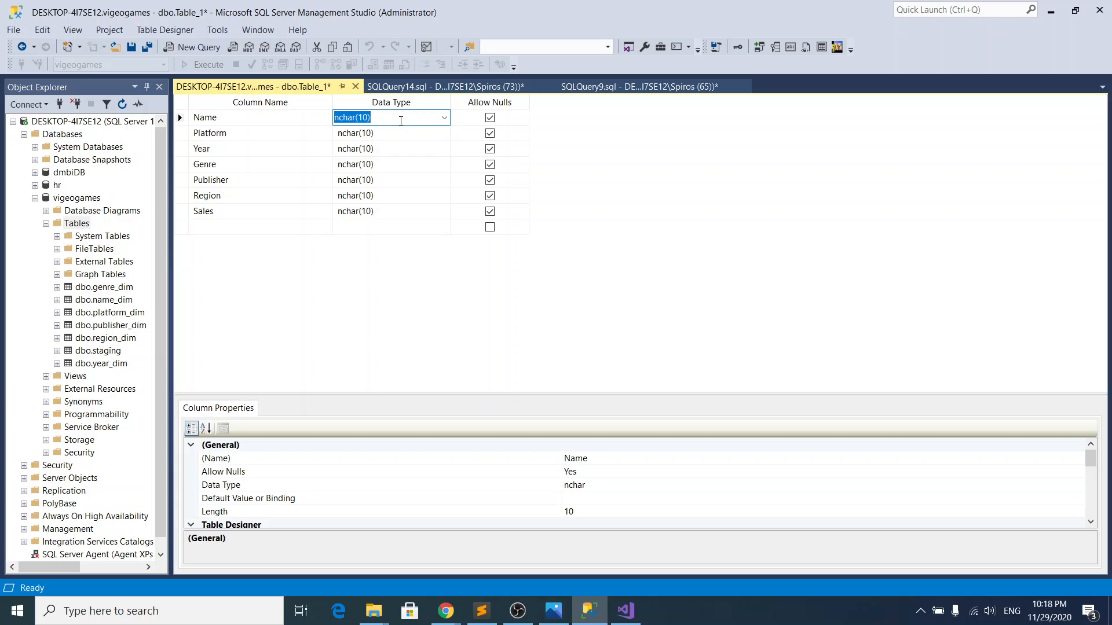
left_click(400, 121)
type("int")
left_click_drag(400, 121, 322, 113)
type("in")
left_click(371, 134)
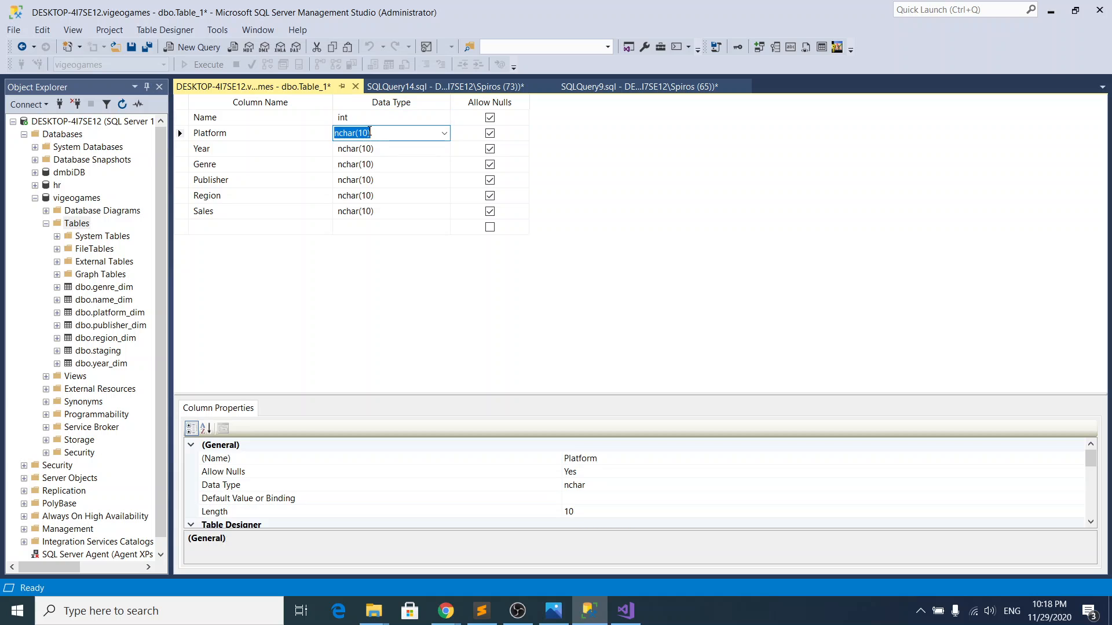
type("int")
left_click(393, 148)
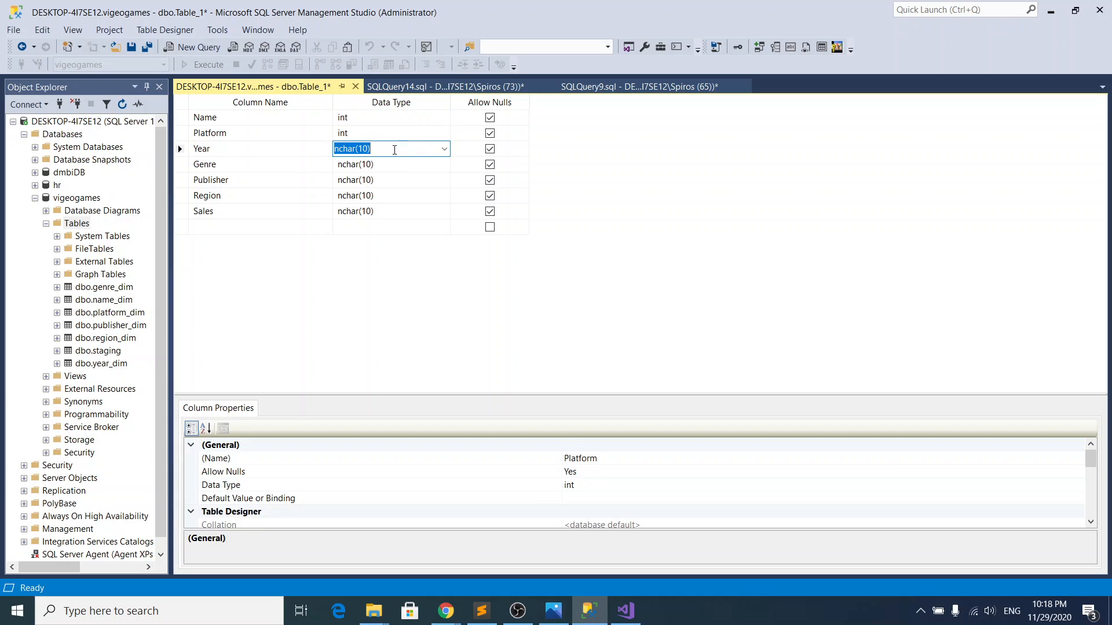
type("int")
Step: Set the data type of the Genre, Publisher and Region columns to int
left_click(395, 165)
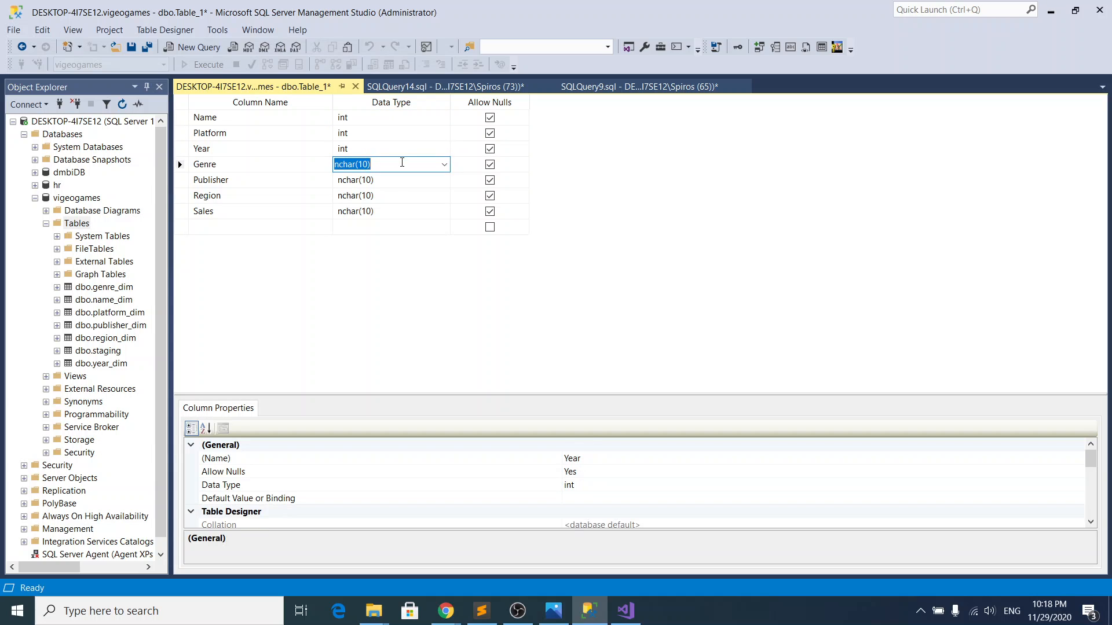
type("int")
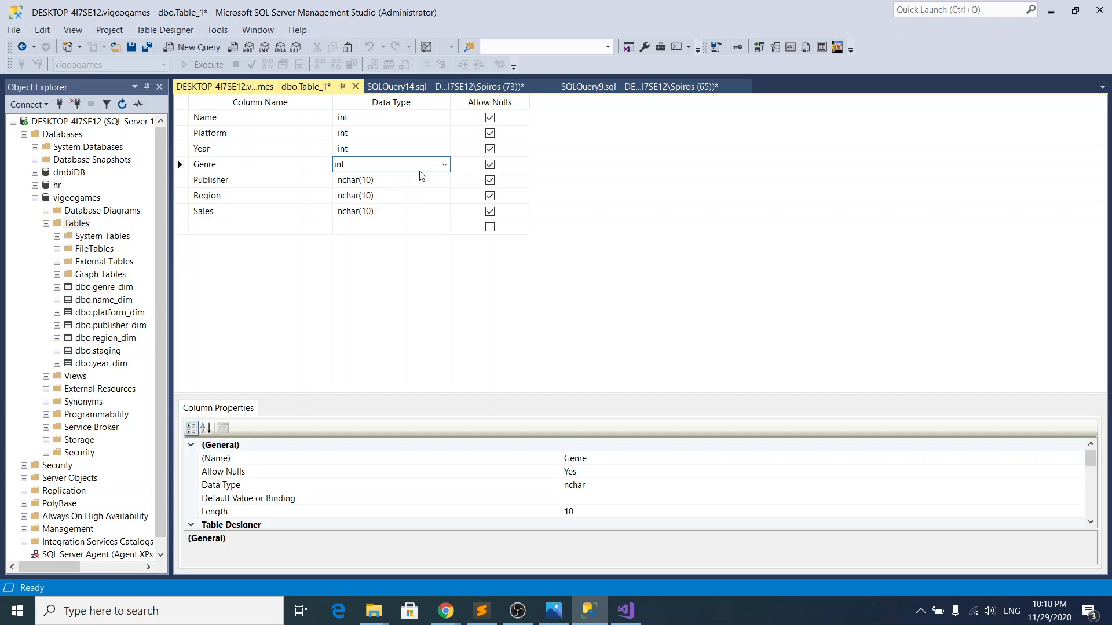
left_click(417, 180)
type("int")
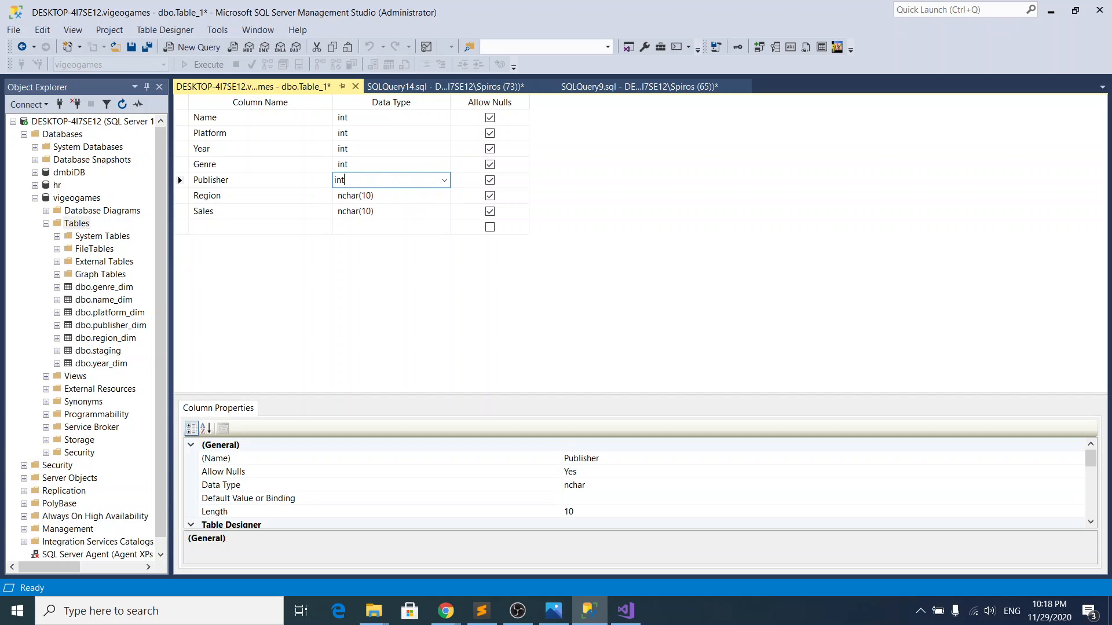
left_click(414, 196)
type("int")
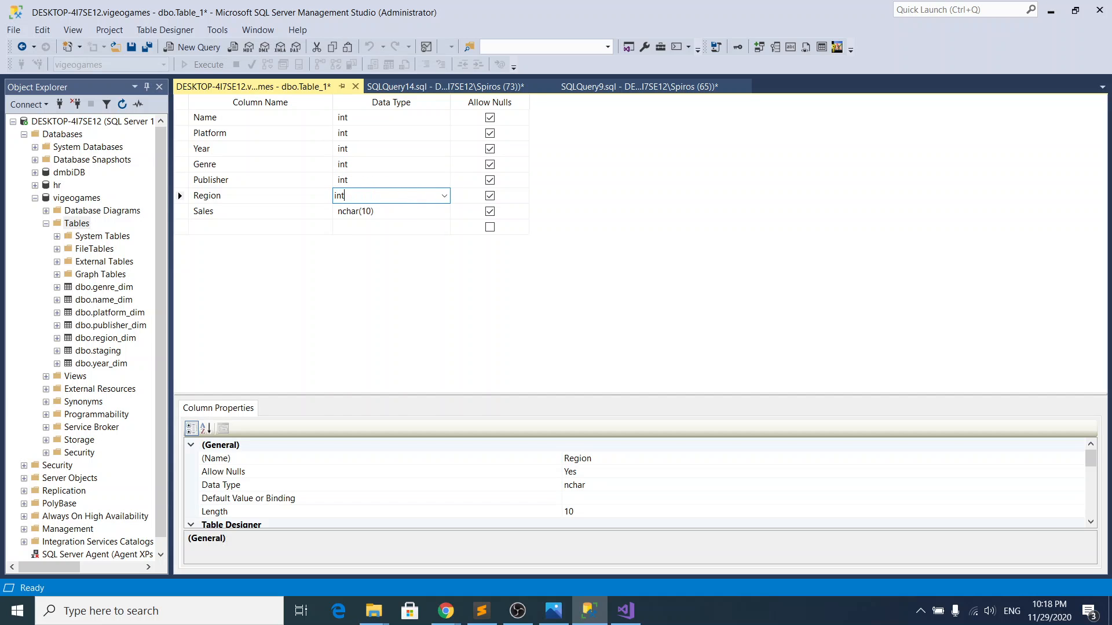
key("Return")
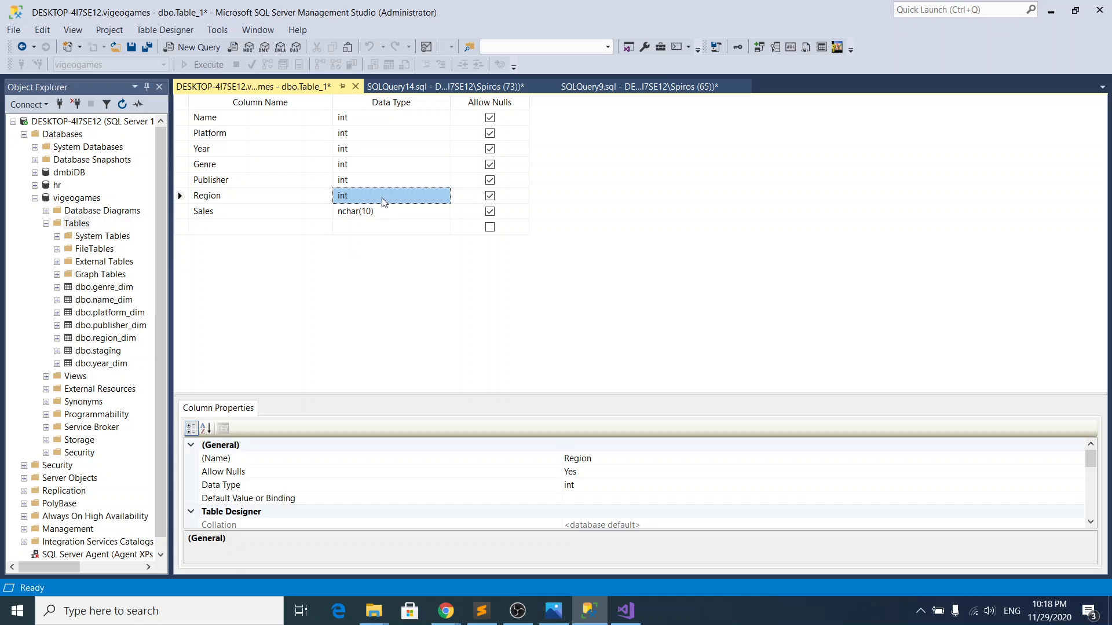
Step: Examine the design of the dbo.staging table for the data type of its sales columns and close it
left_click(376, 213)
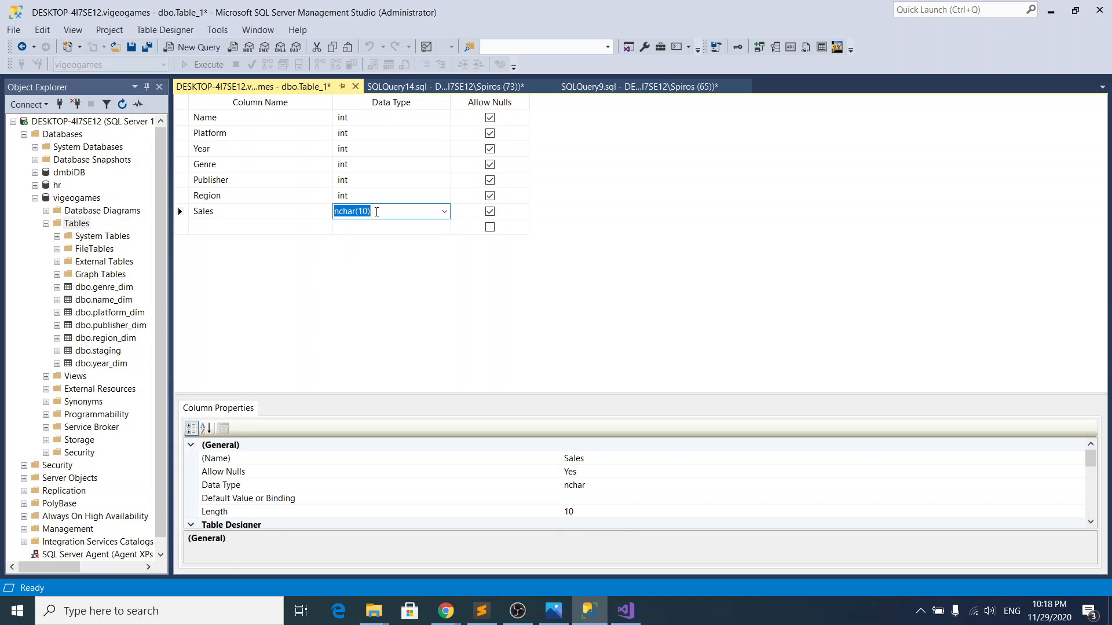
left_click(421, 87)
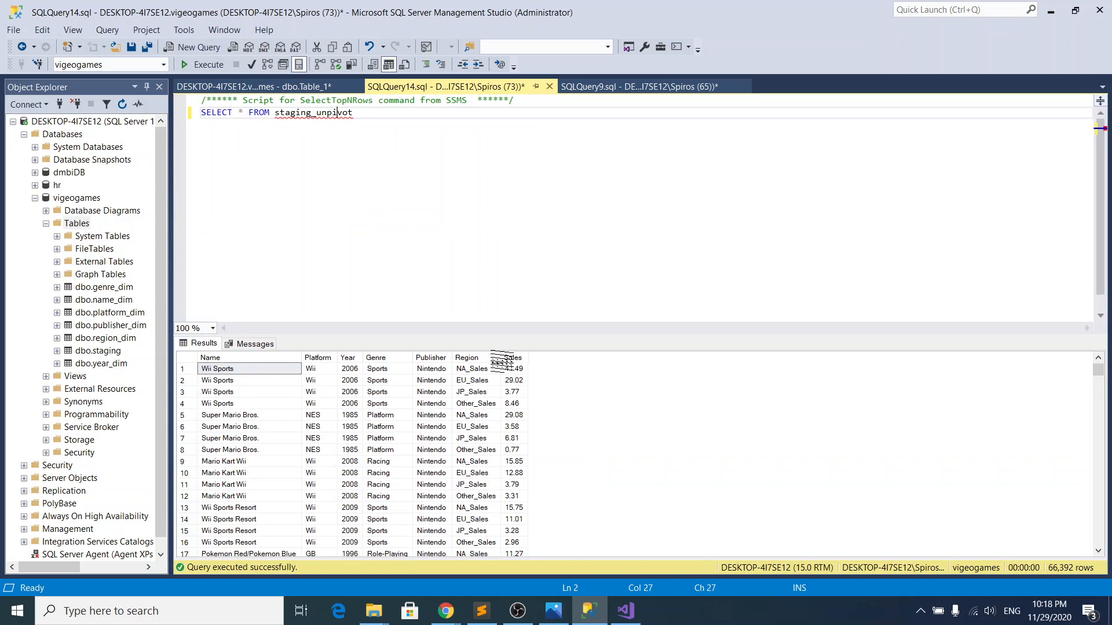
right_click(110, 354)
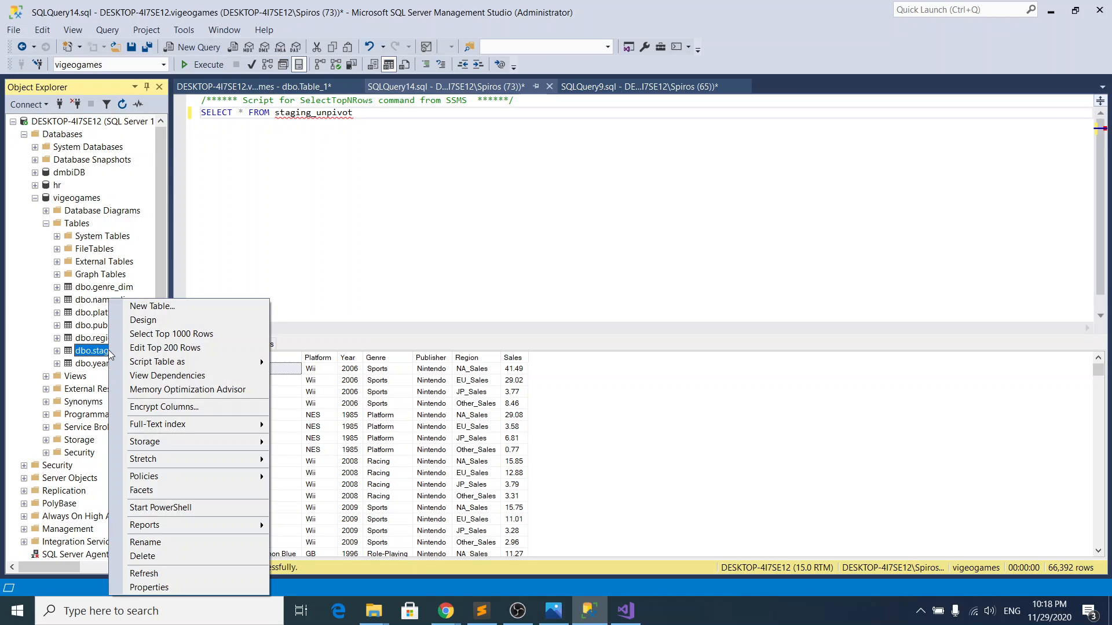
left_click(155, 320)
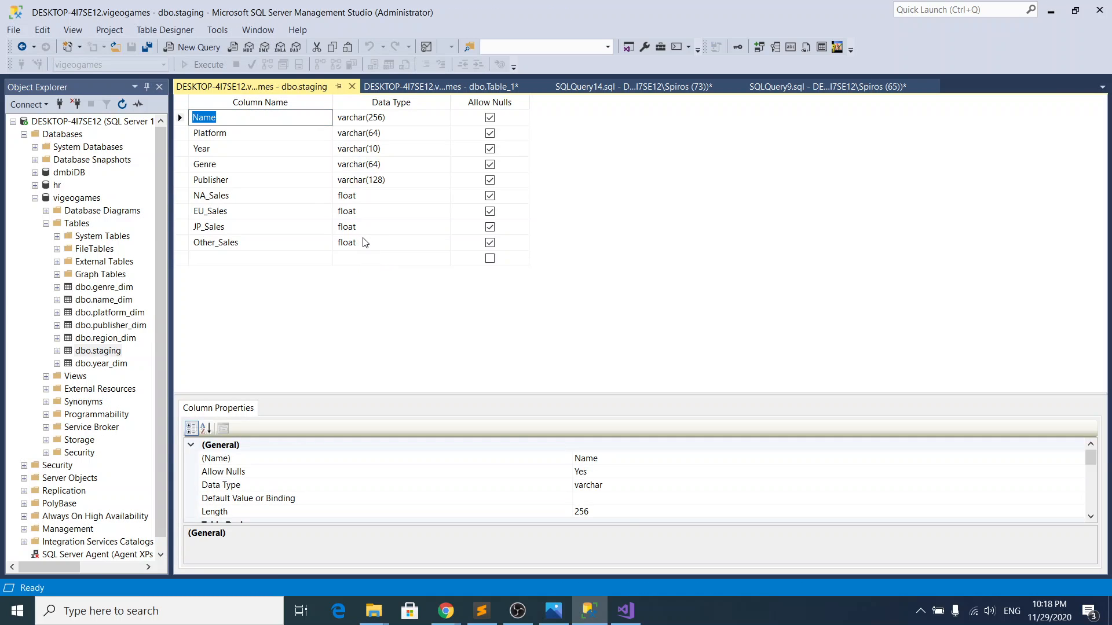
left_click(364, 242)
right_click(352, 242)
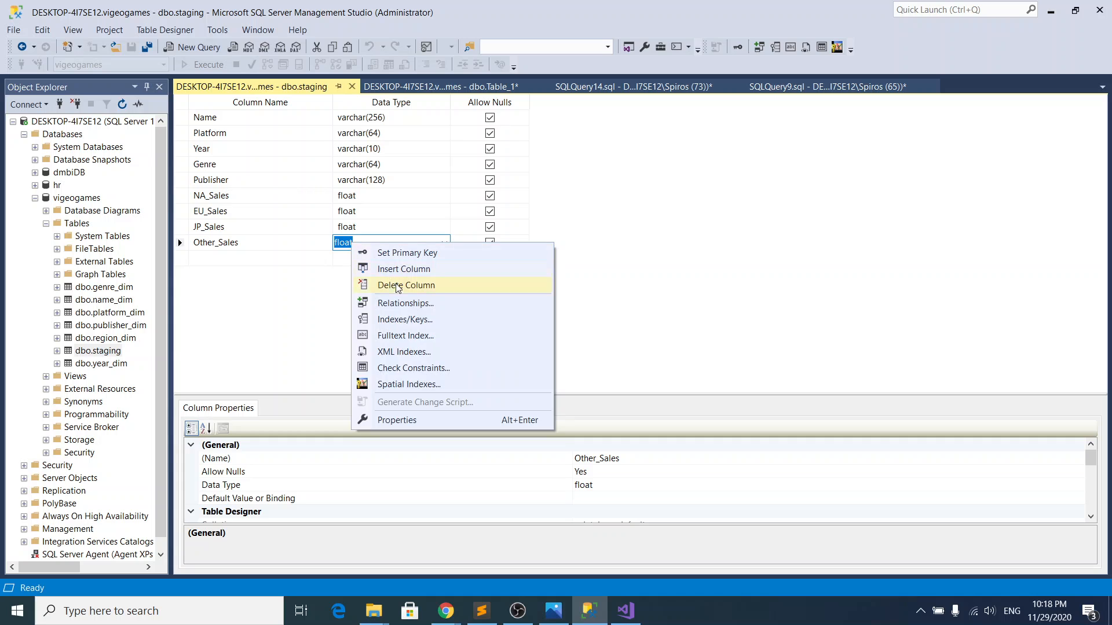
left_click(345, 241)
double_click(345, 241)
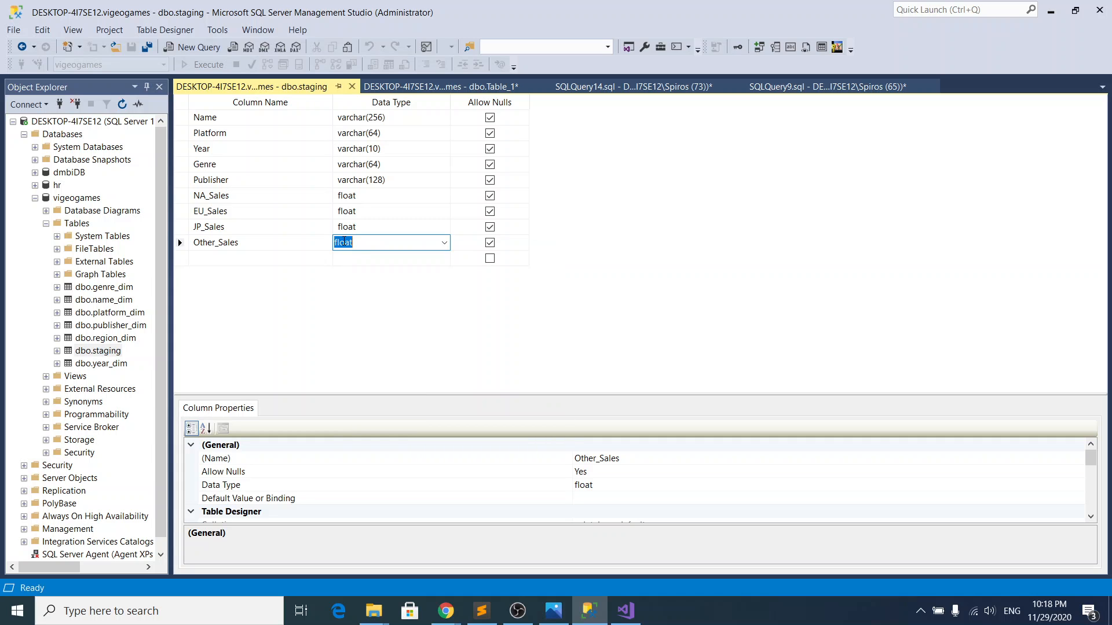
left_click(351, 86)
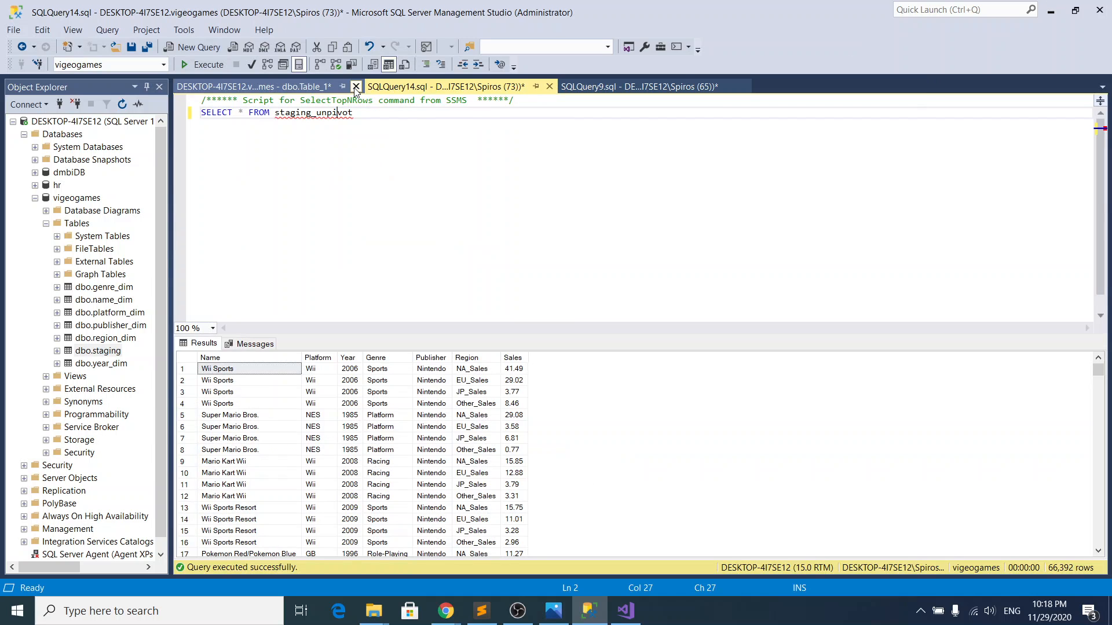
Step: In the new table's design, set the data type of the Sales column to float
left_click(322, 88)
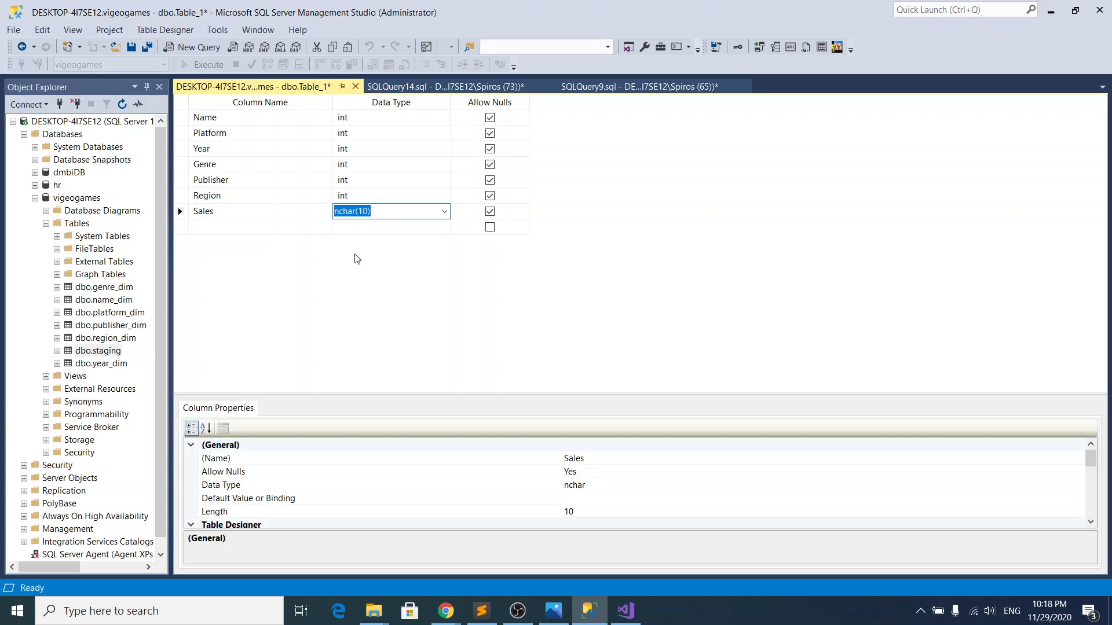
type("float")
left_click(510, 326)
Step: Disallow nulls for the Region, Publisher, Genre, Year, Platform and Name columns
left_click(490, 196)
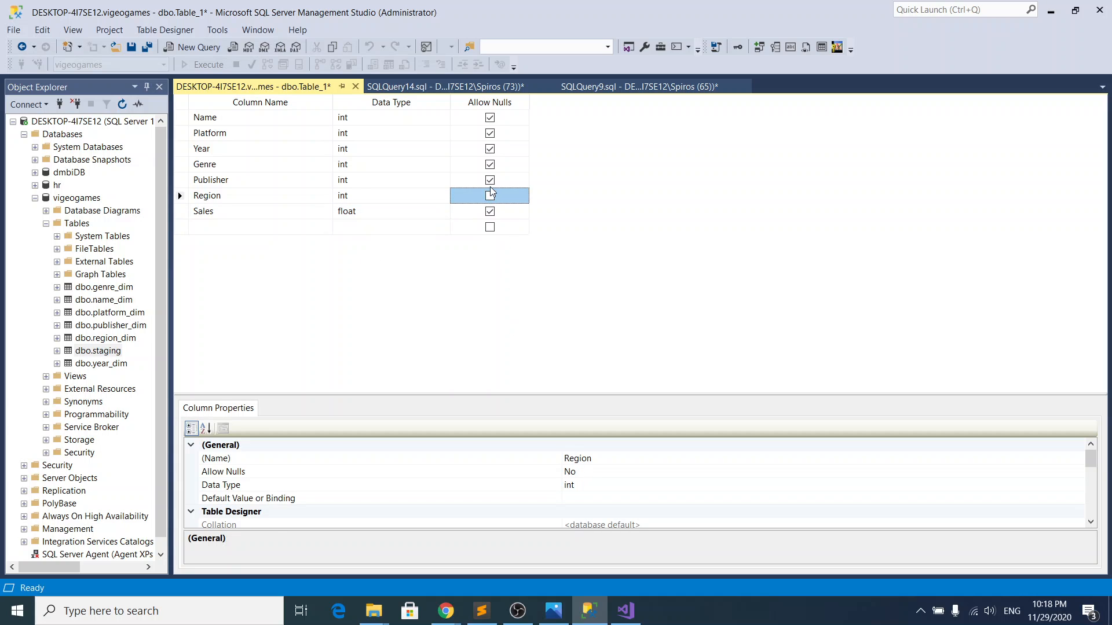
left_click(490, 180)
left_click(490, 165)
left_click(490, 148)
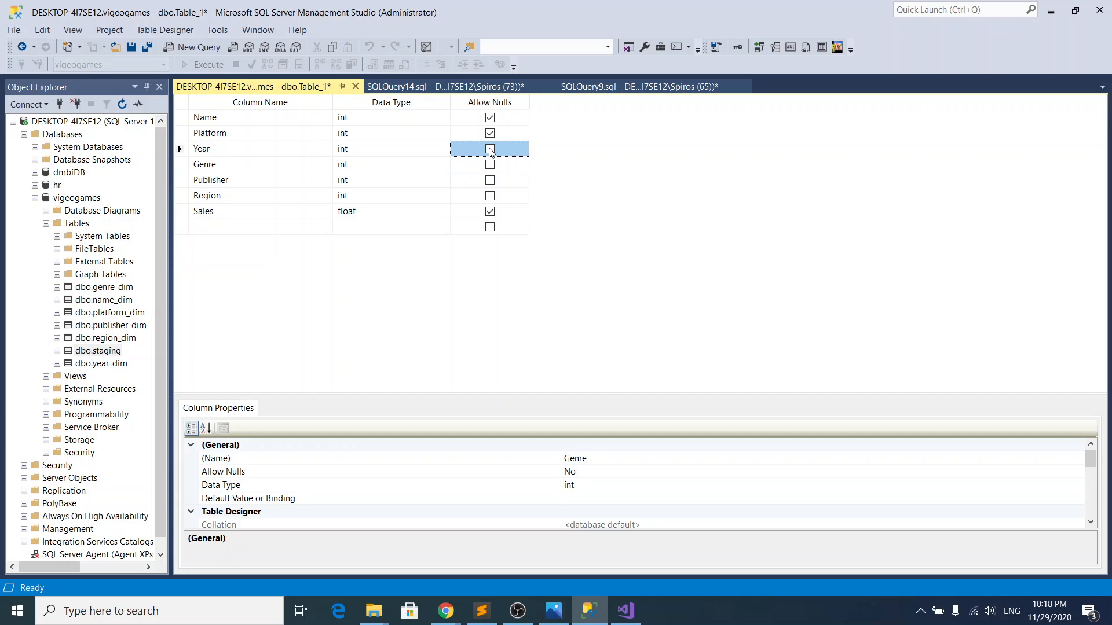
left_click(489, 133)
left_click(490, 117)
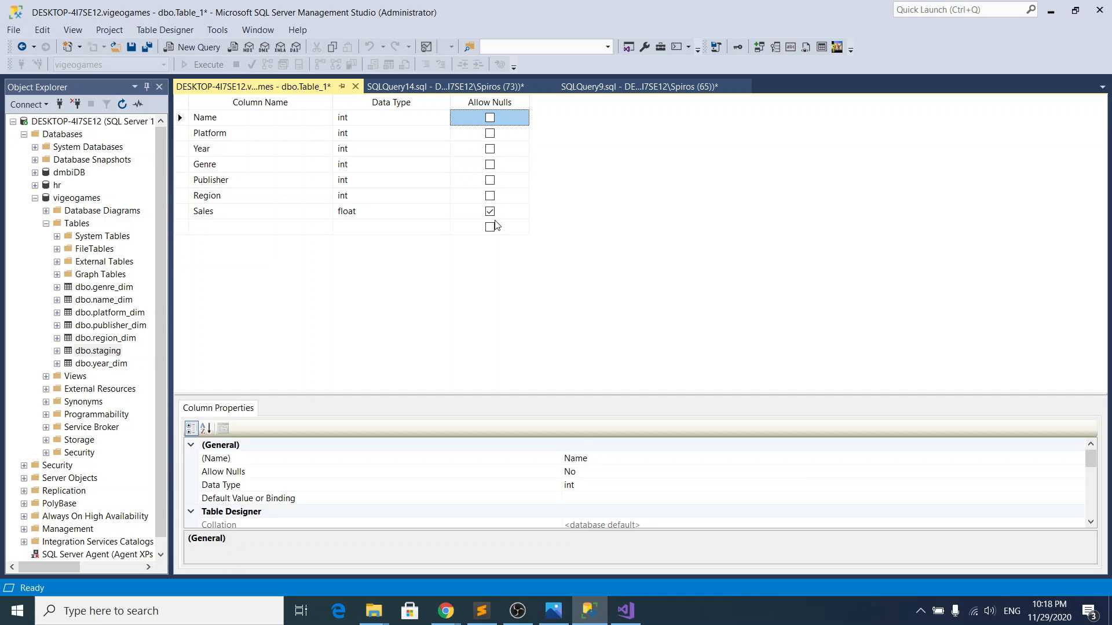
Step: Save the new table under the name vg_fact
left_click(276, 216)
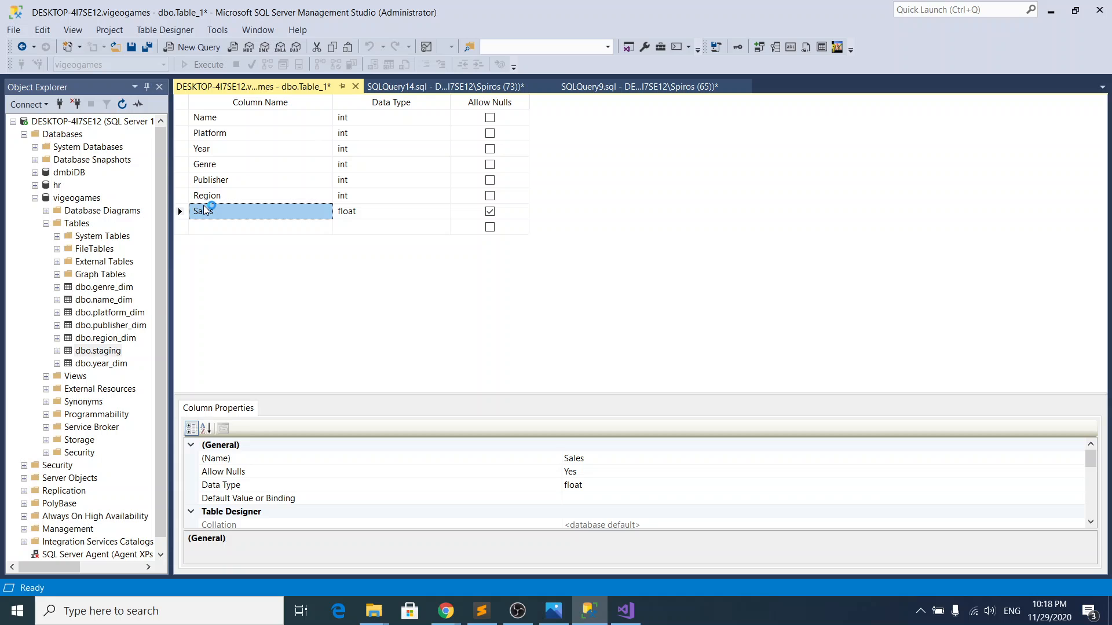
left_click(131, 47)
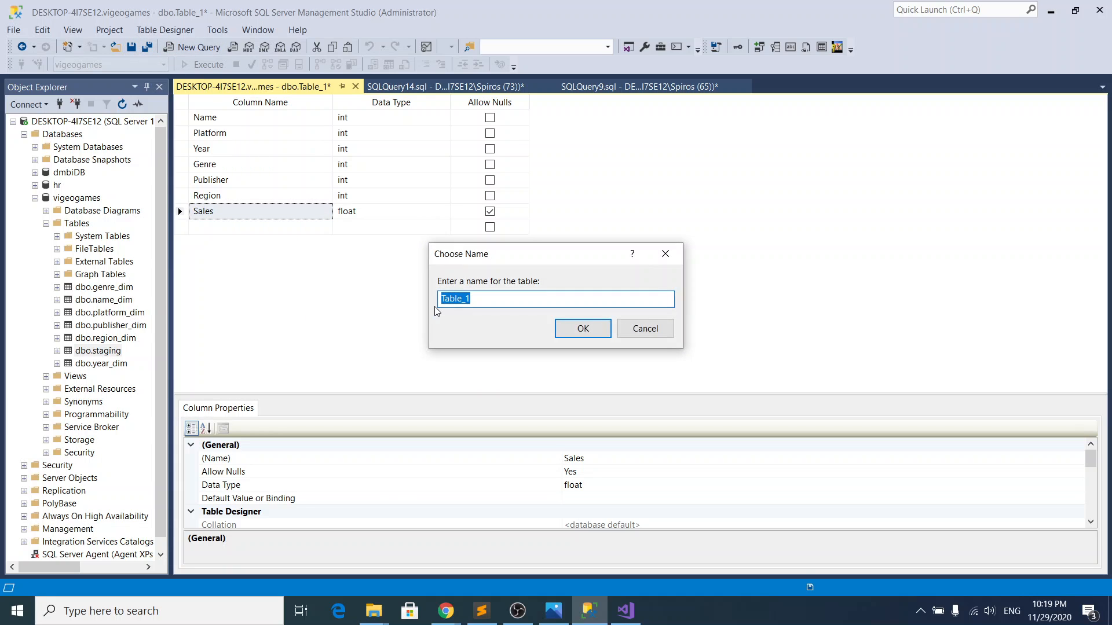
type("vg_fact")
left_click(582, 329)
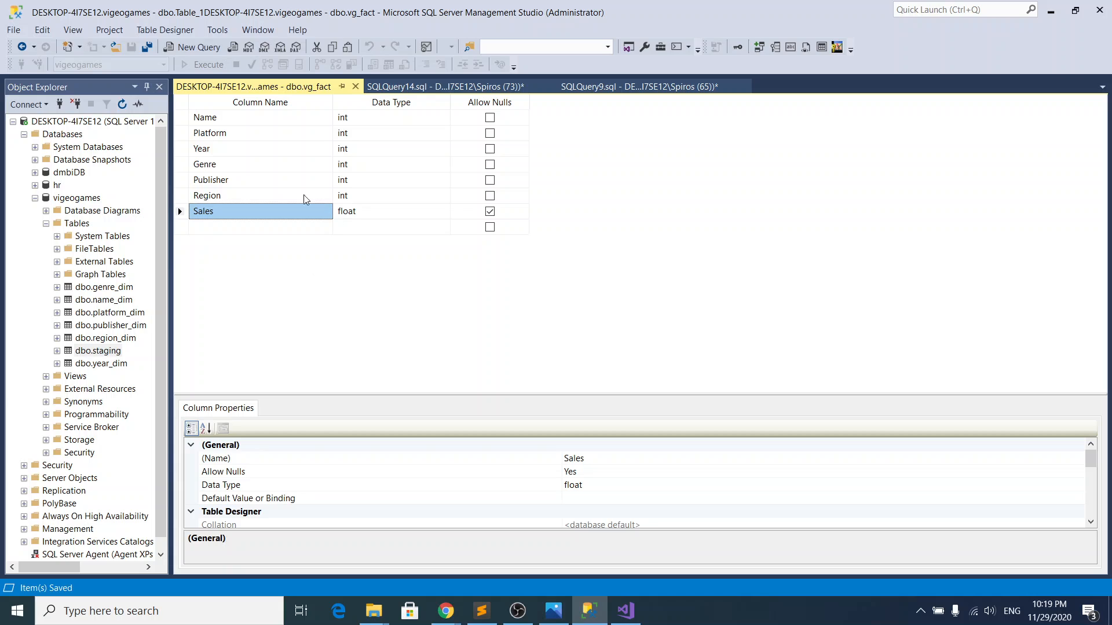
Step: Add a foreign key relationship to vg_fact with name_dim as its primary key table
left_click(261, 119)
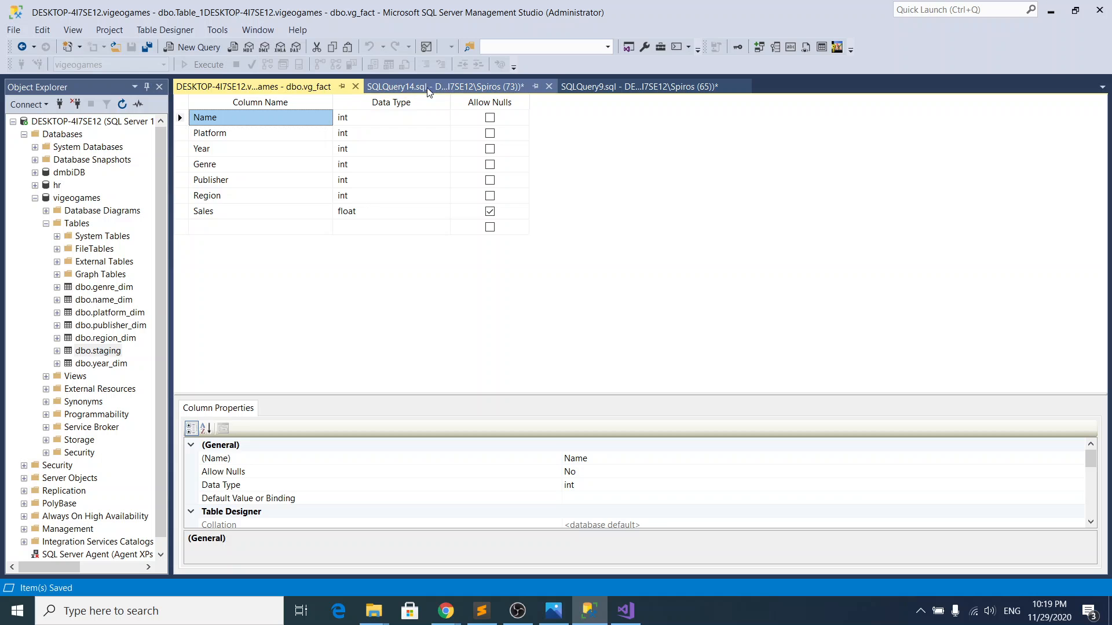
left_click(759, 47)
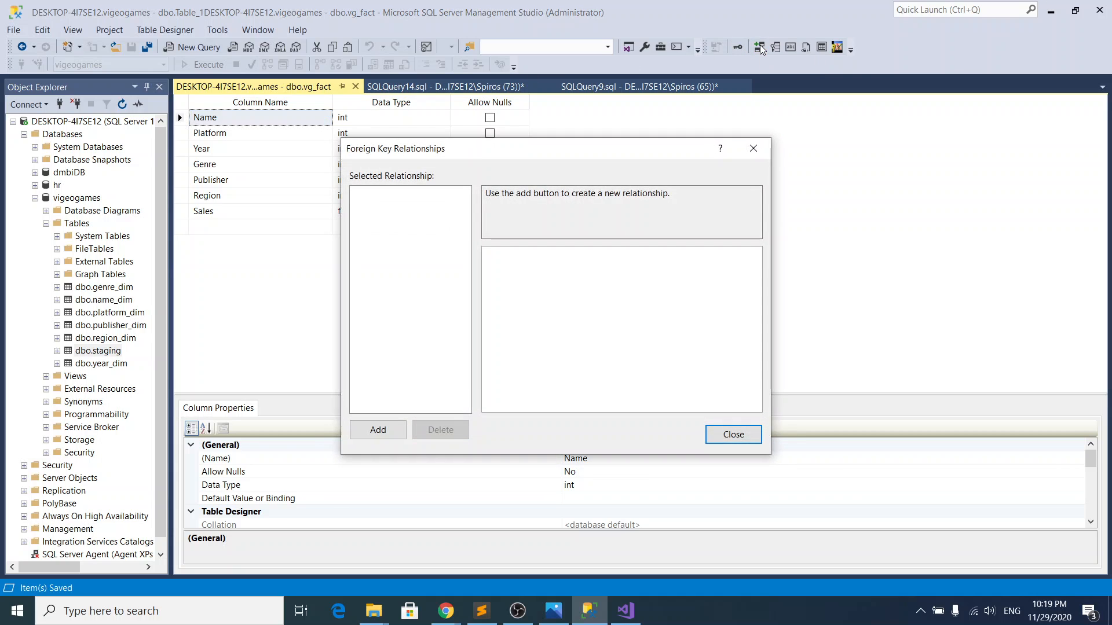
left_click(378, 430)
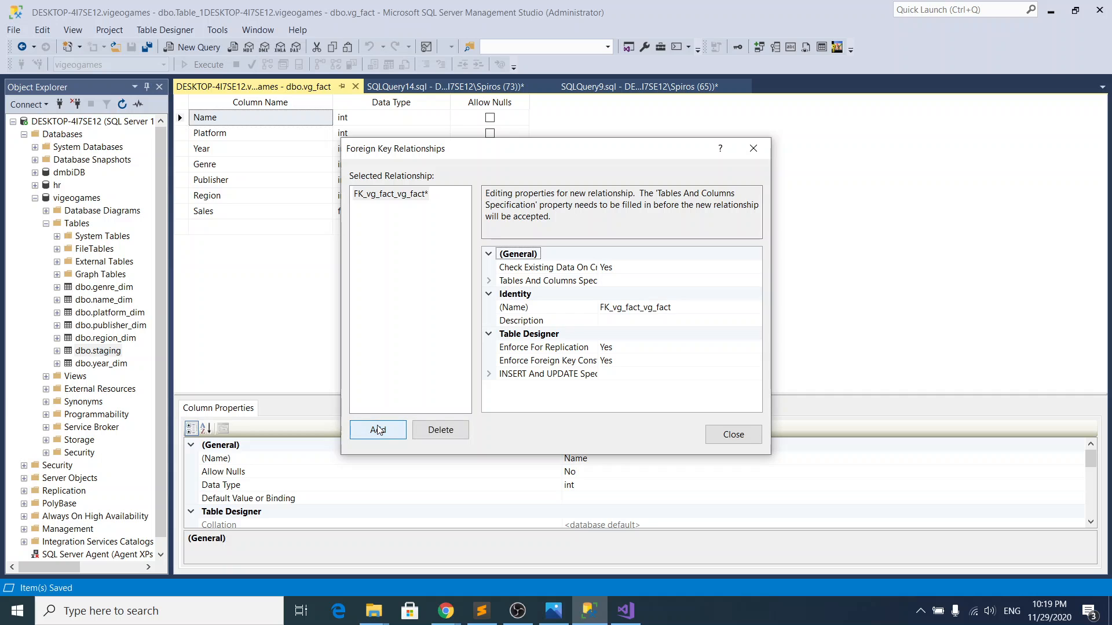
left_click(650, 278)
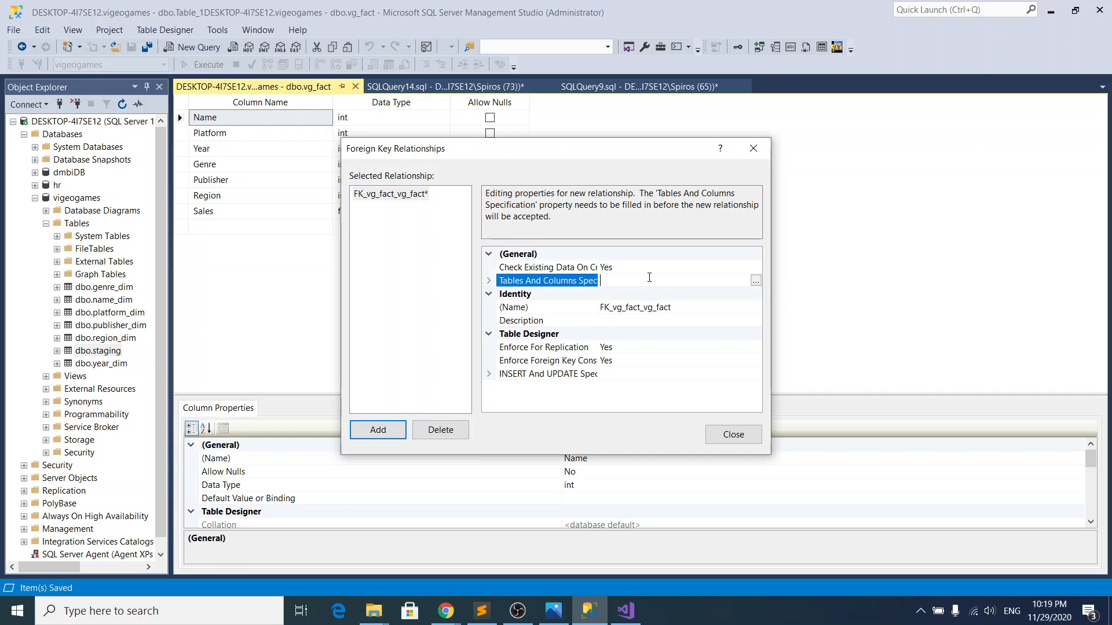
left_click(756, 280)
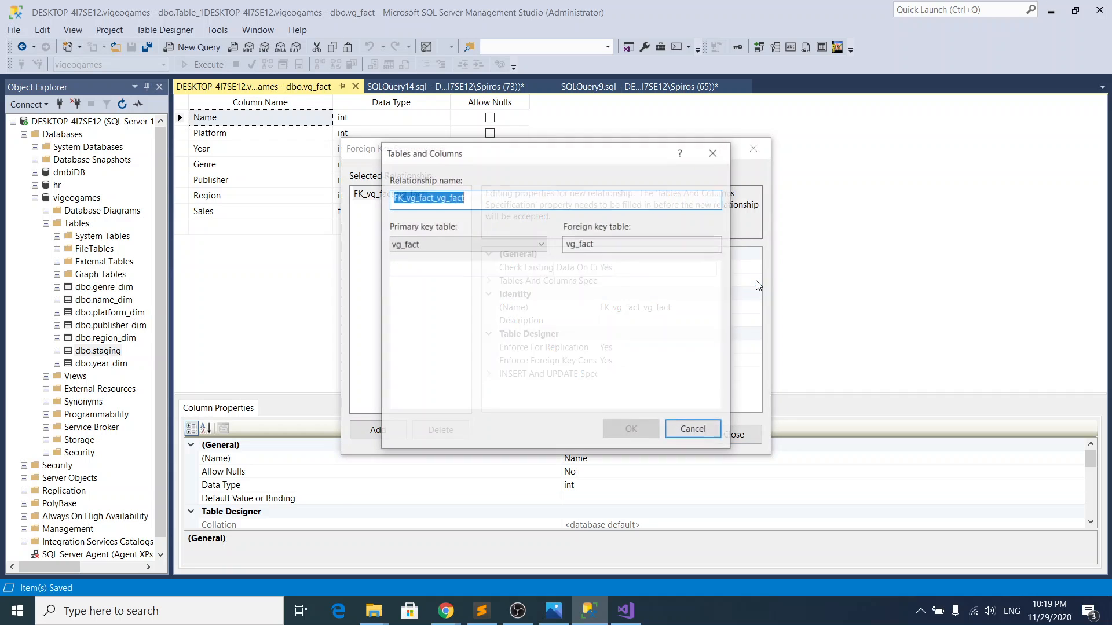
left_click(514, 244)
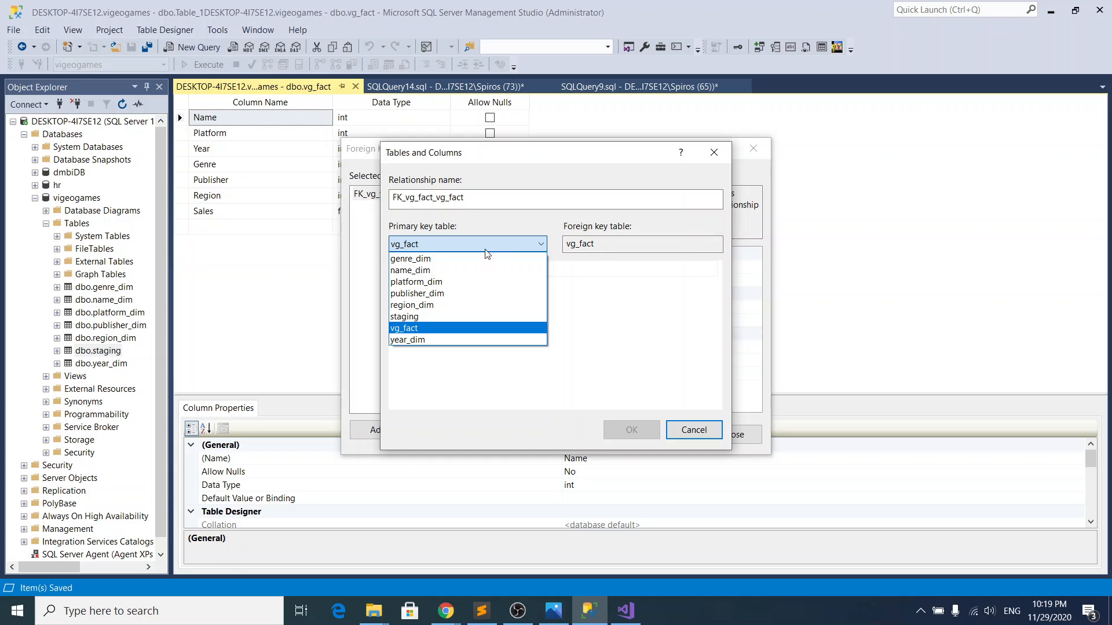
left_click(454, 271)
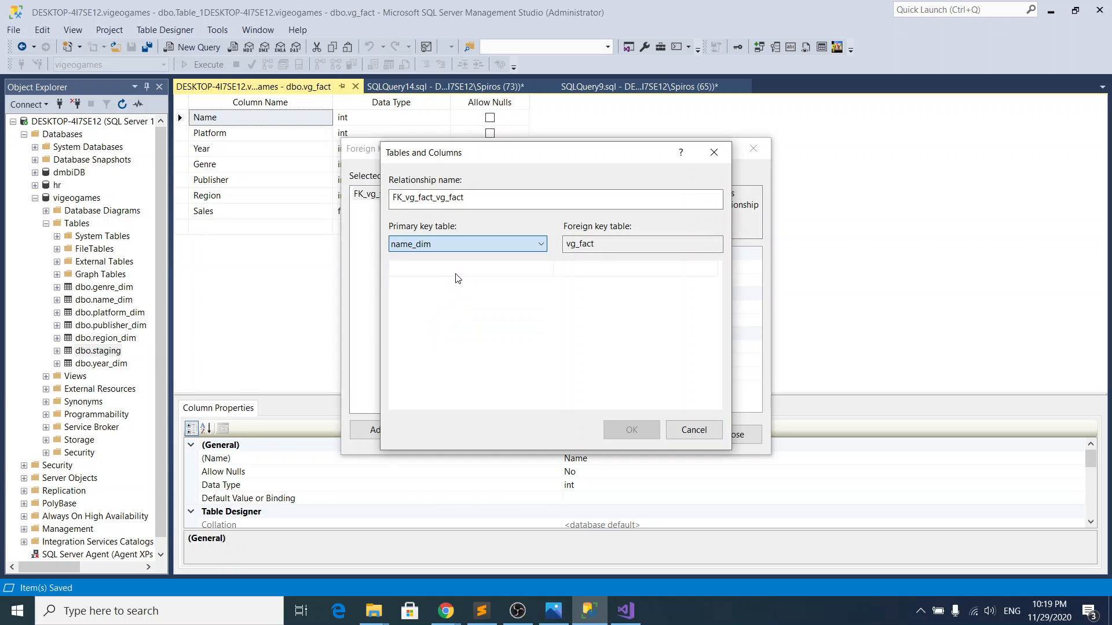
left_click(670, 242)
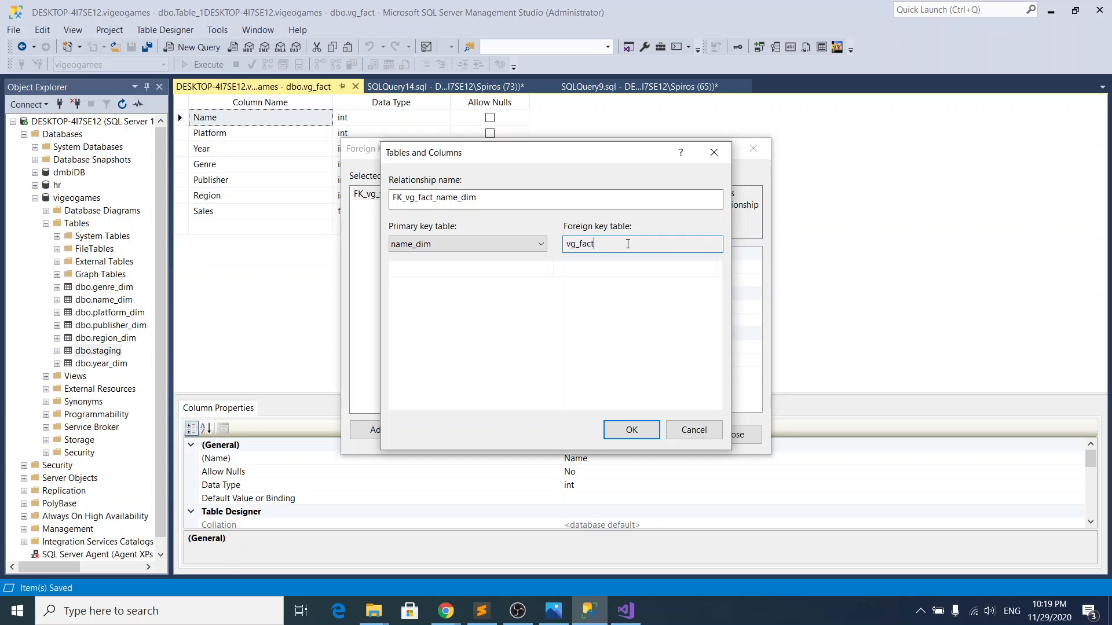
Step: Map id_name of name_dim to the Name column of vg_fact and accept the relationship's column mapping
left_click(497, 270)
left_click(497, 270)
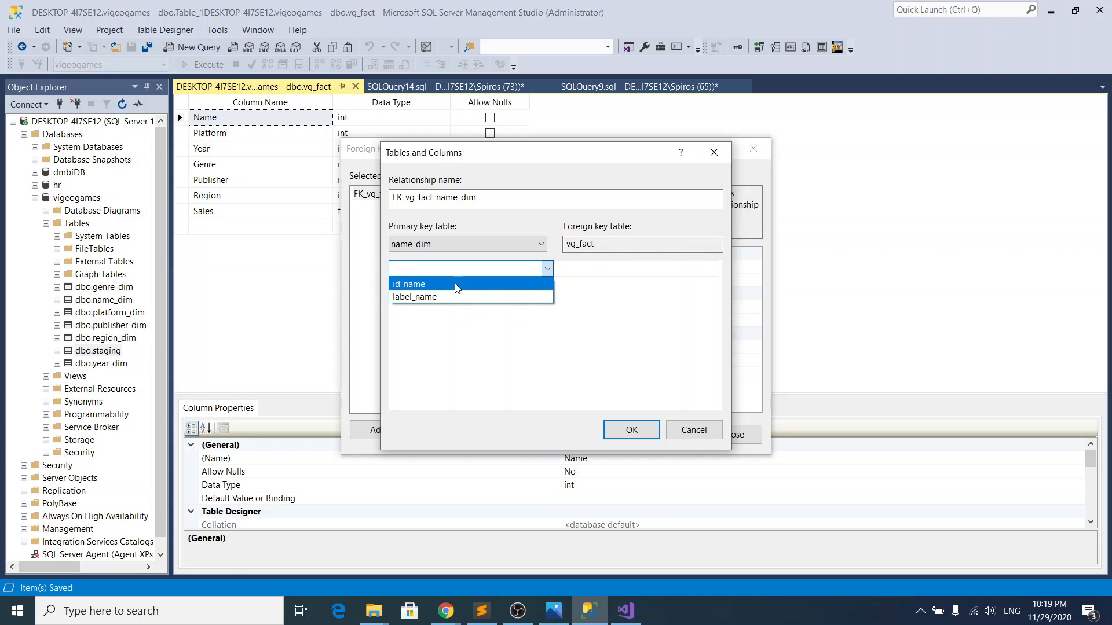
left_click(419, 284)
left_click(620, 269)
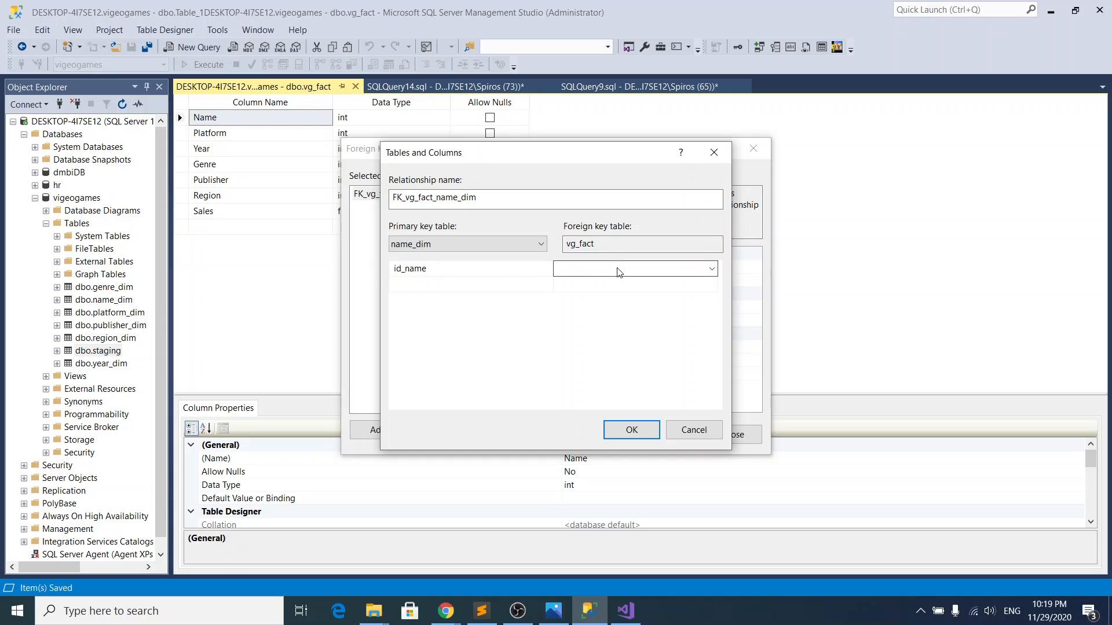
left_click(620, 269)
left_click(610, 296)
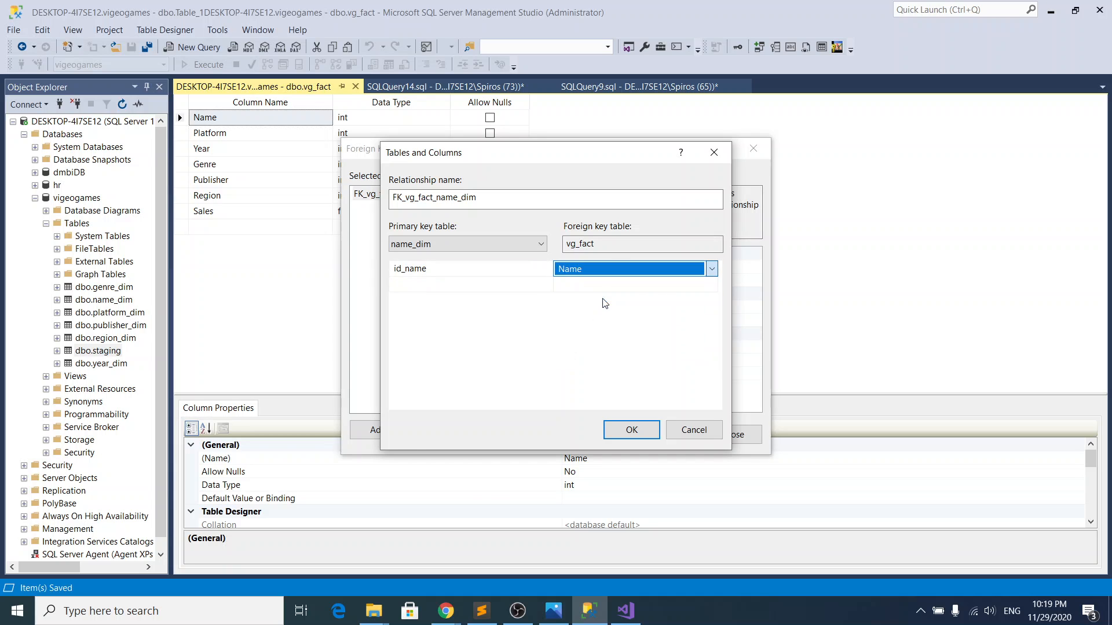
left_click(628, 432)
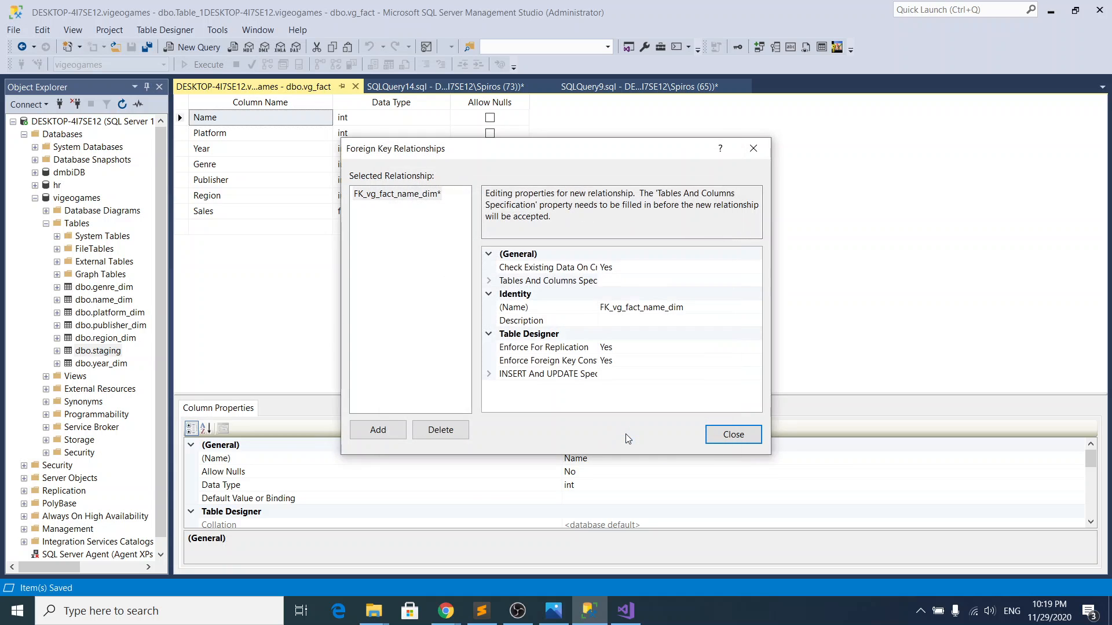
Step: Add a foreign key relationship linking the Platform column of vg_fact to id_platform in platform_dim
left_click(387, 431)
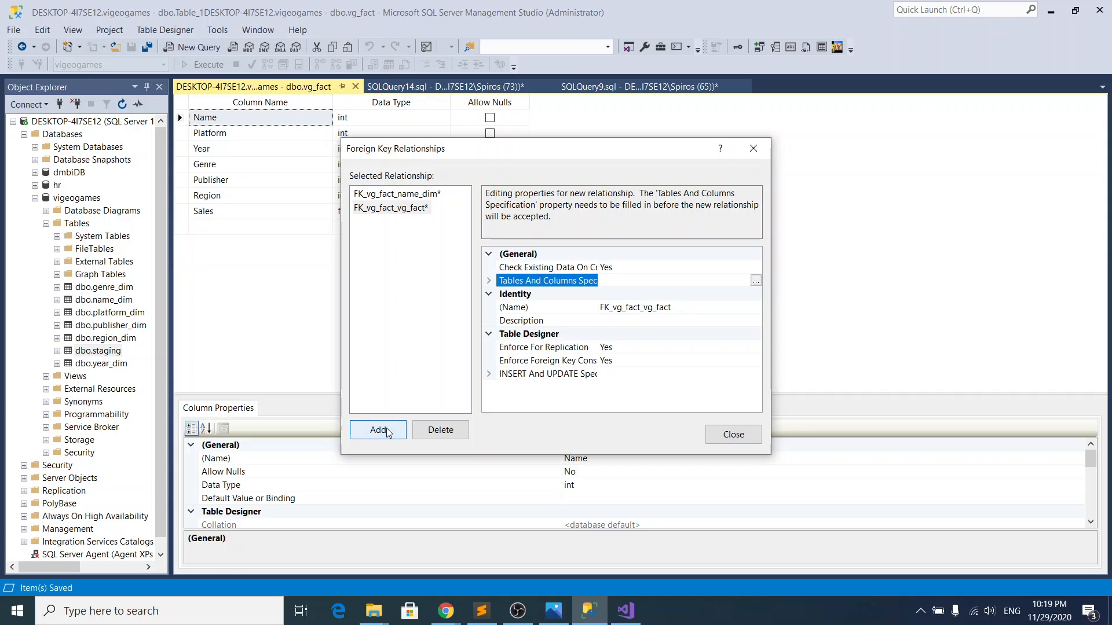
left_click(756, 281)
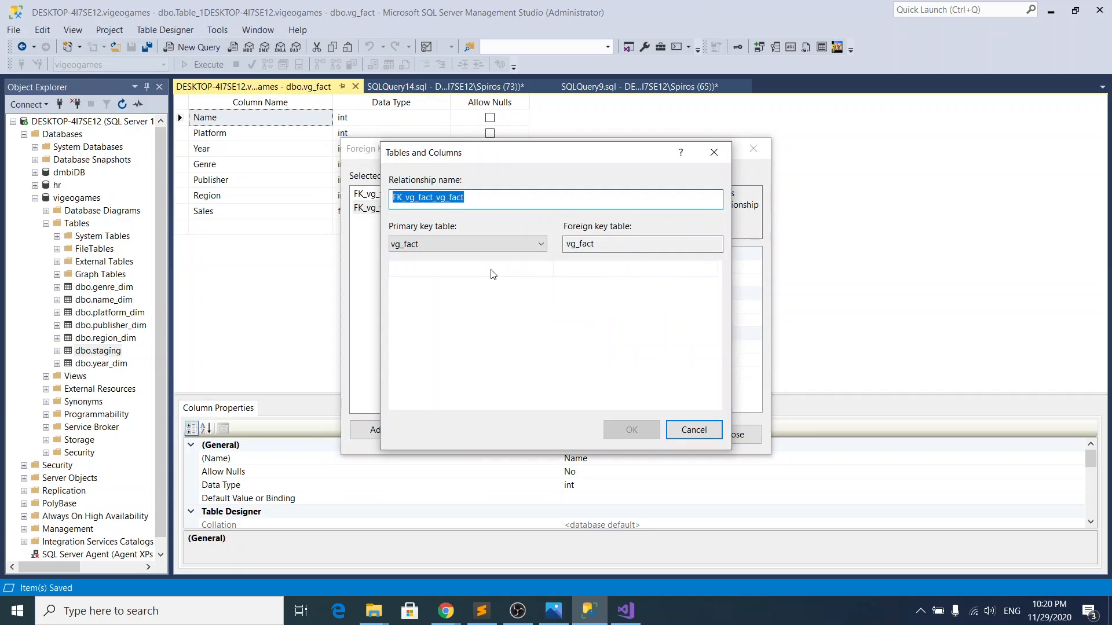
left_click(483, 247)
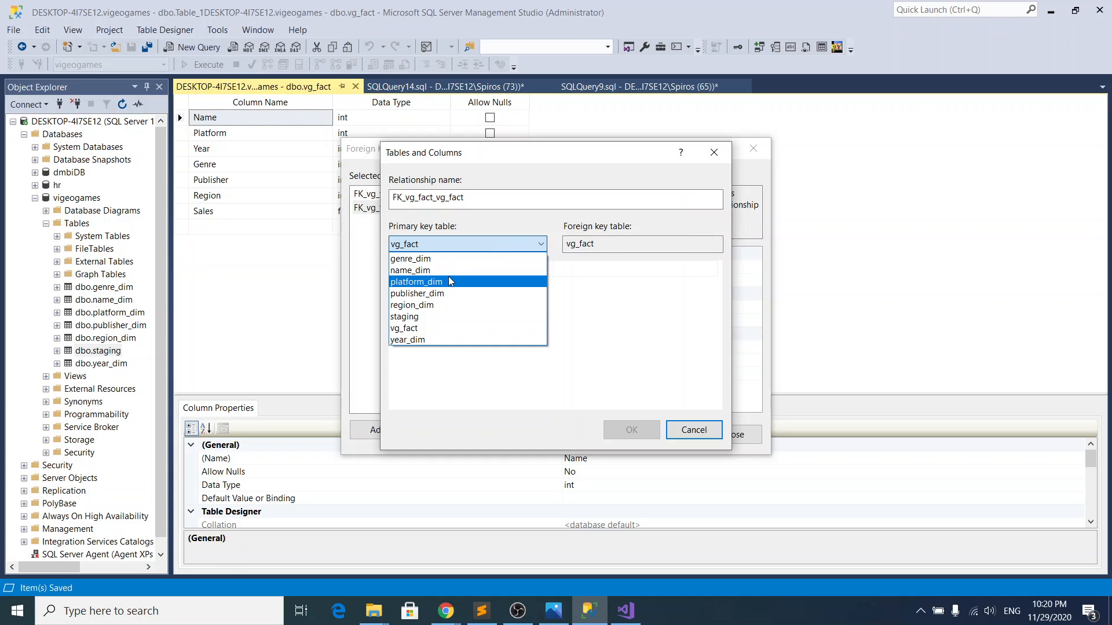
left_click(449, 280)
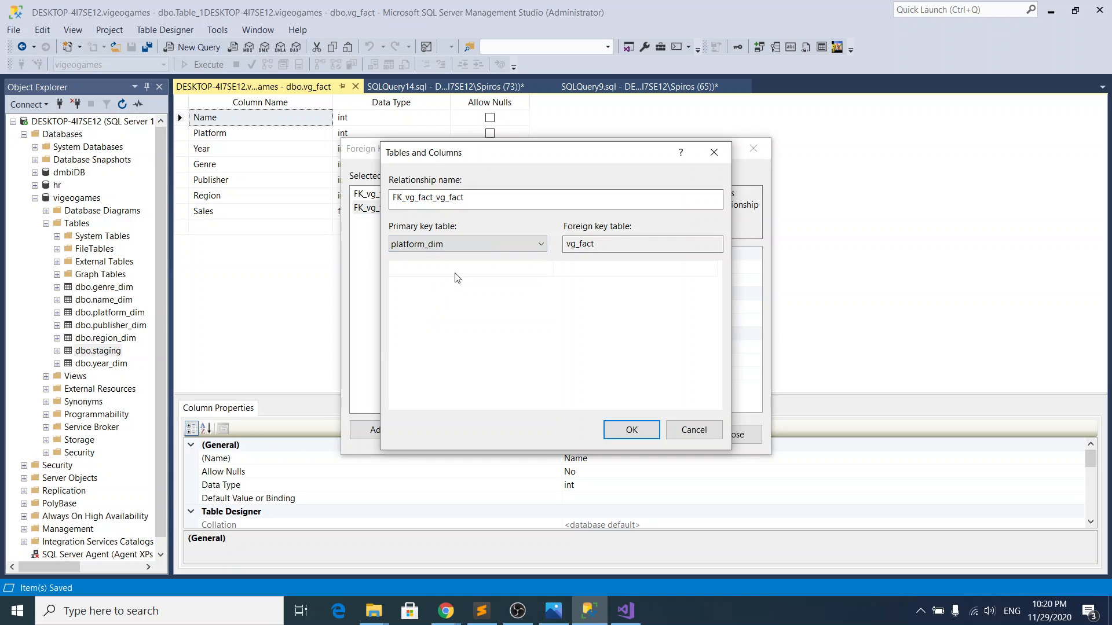
left_click(621, 241)
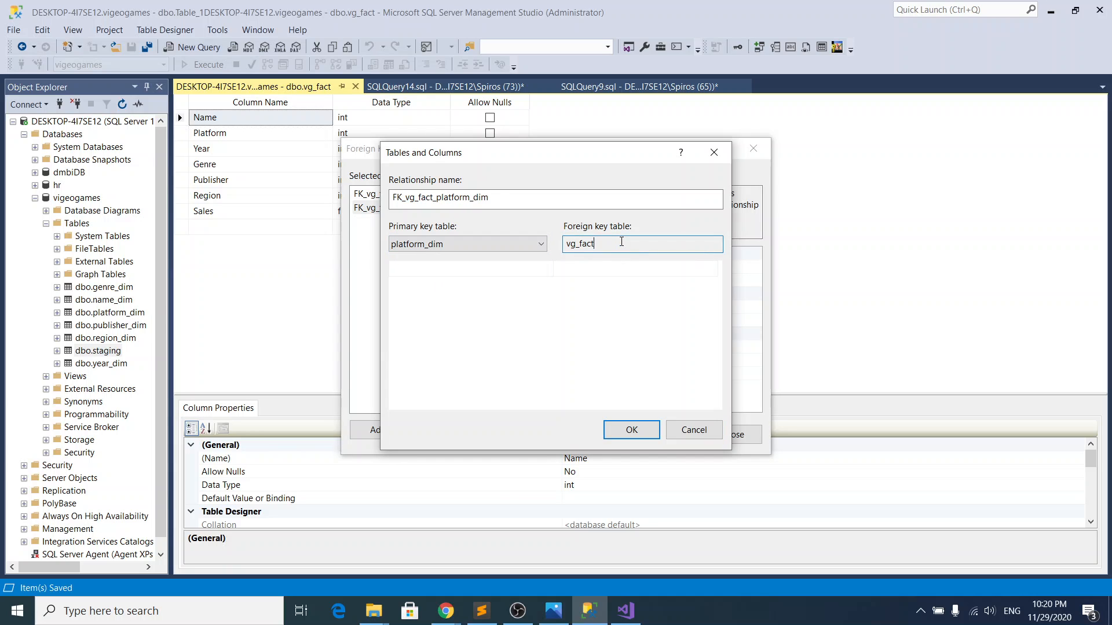
left_click(551, 268)
left_click(547, 269)
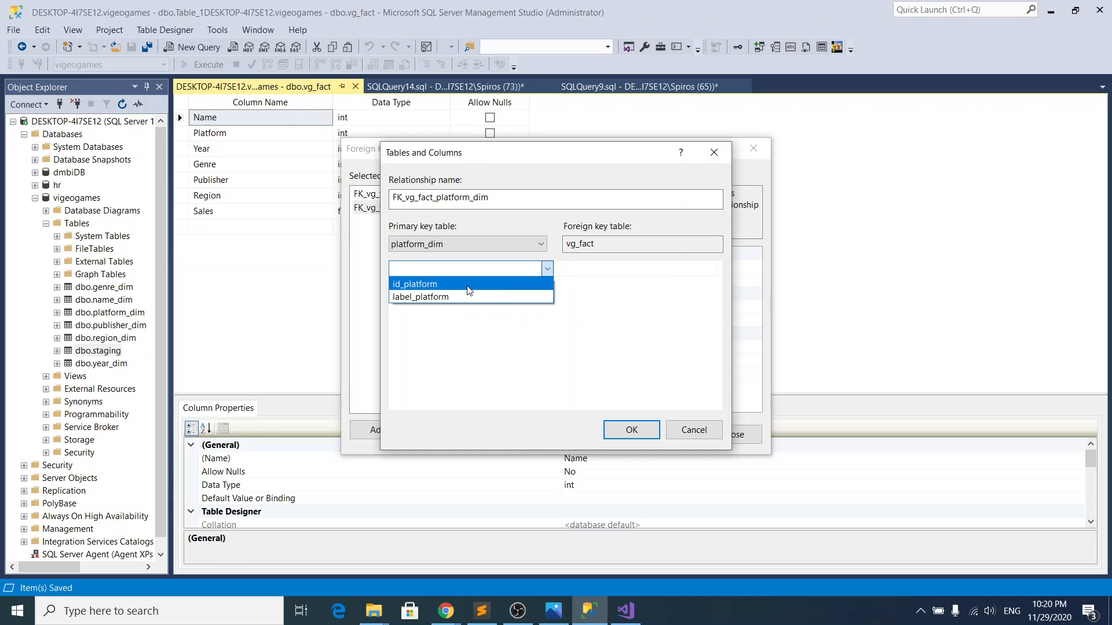
left_click(469, 285)
left_click(602, 269)
left_click(608, 271)
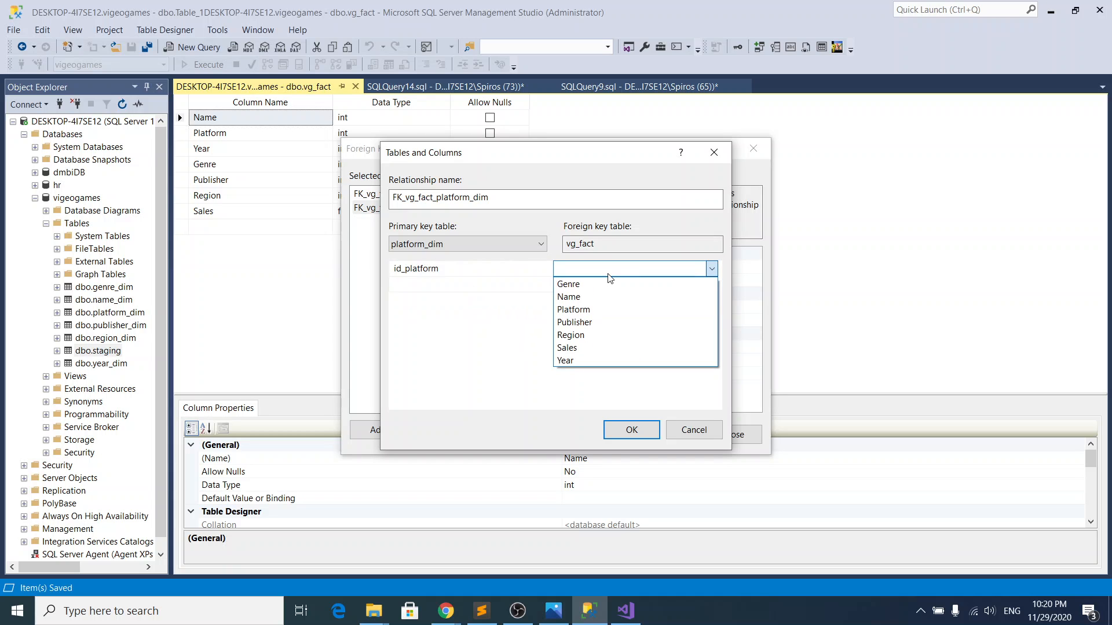
left_click(591, 311)
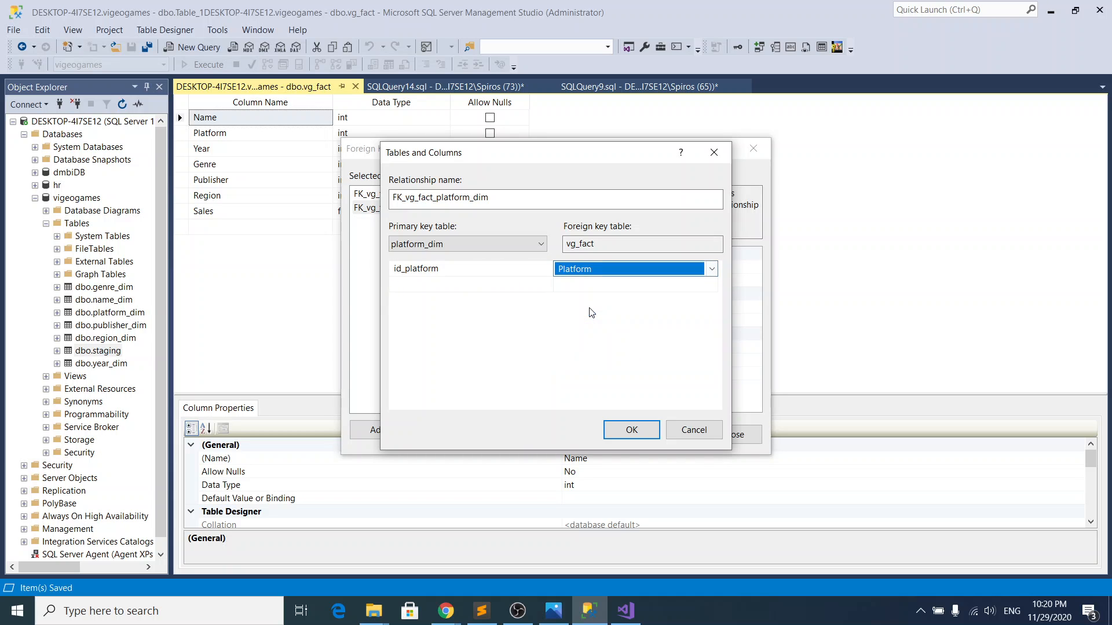
left_click(627, 427)
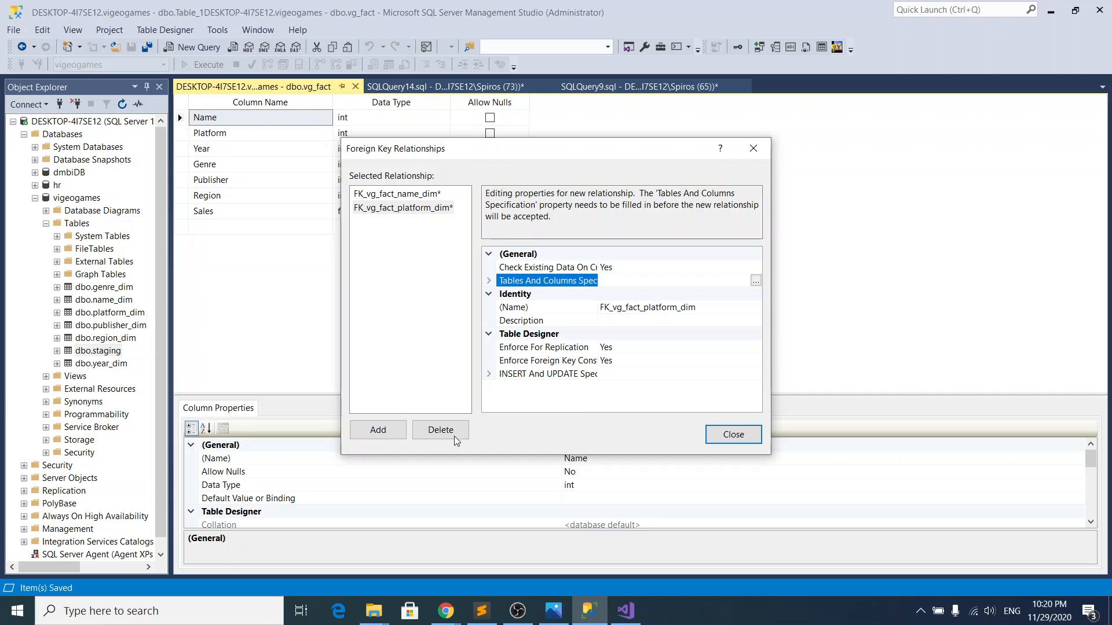
Step: Add a foreign key relationship linking the Year column of vg_fact to id_year in year_dim
left_click(378, 428)
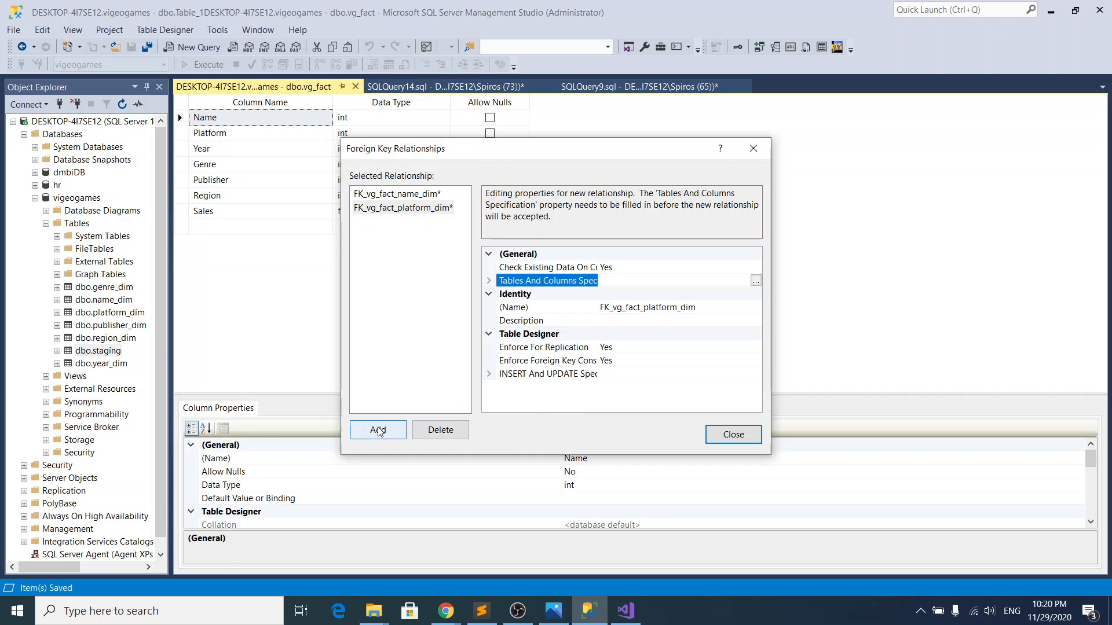
left_click(755, 280)
left_click(496, 245)
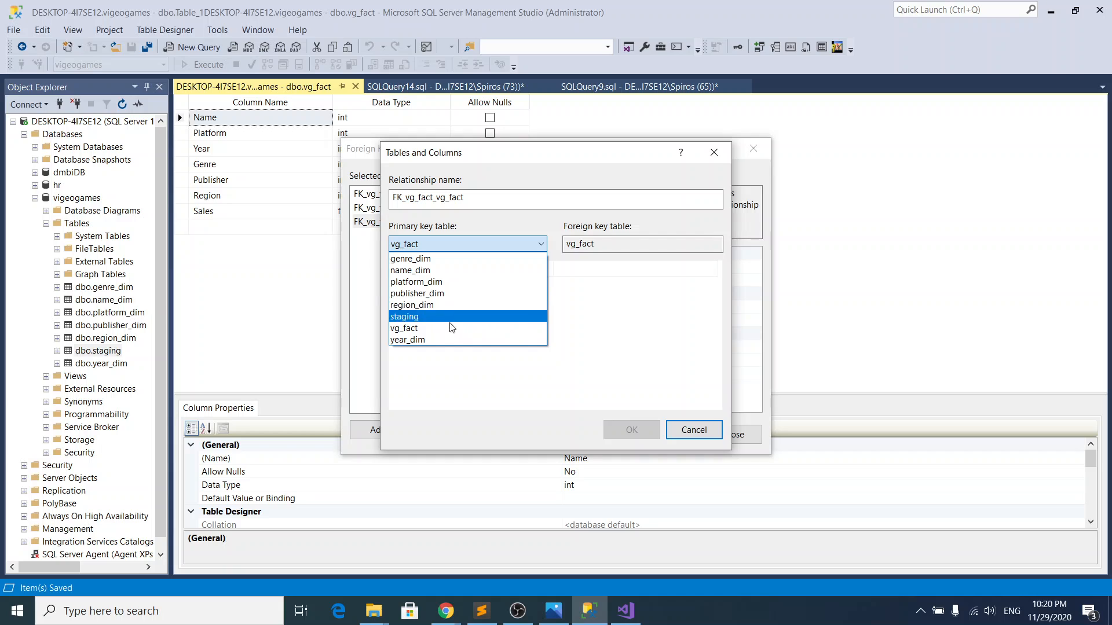
left_click(445, 339)
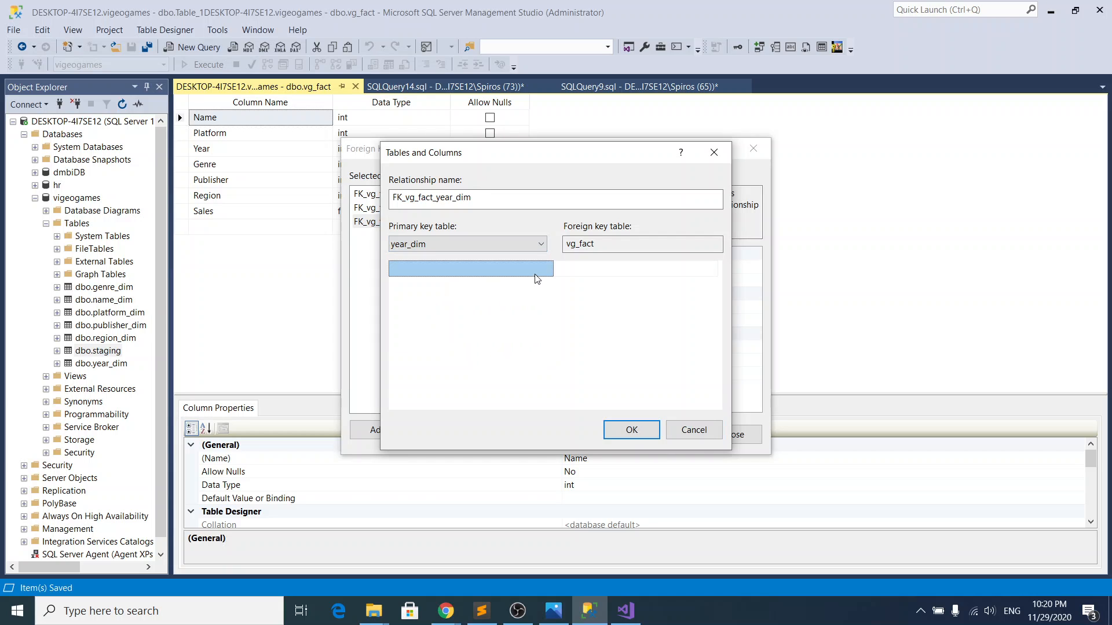
left_click(536, 271)
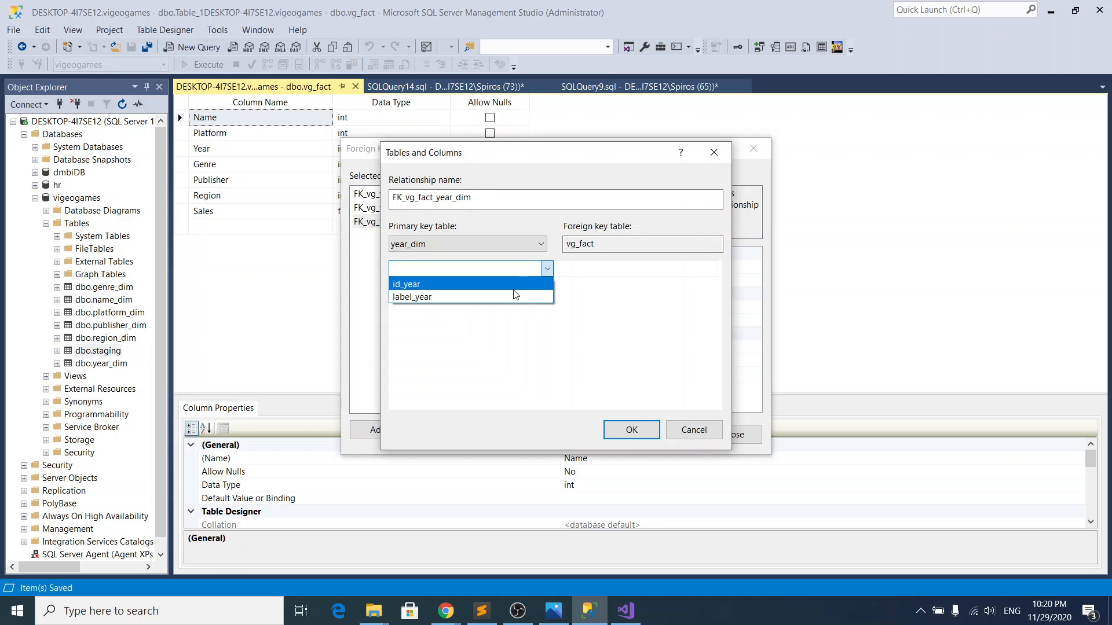
left_click(522, 284)
left_click(624, 272)
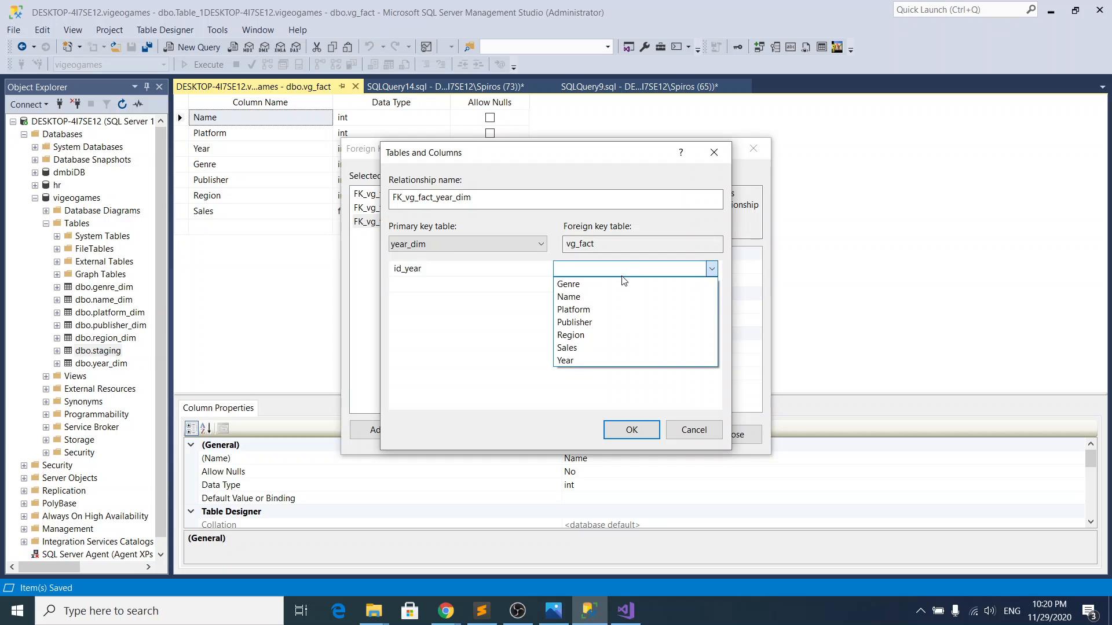
left_click(595, 360)
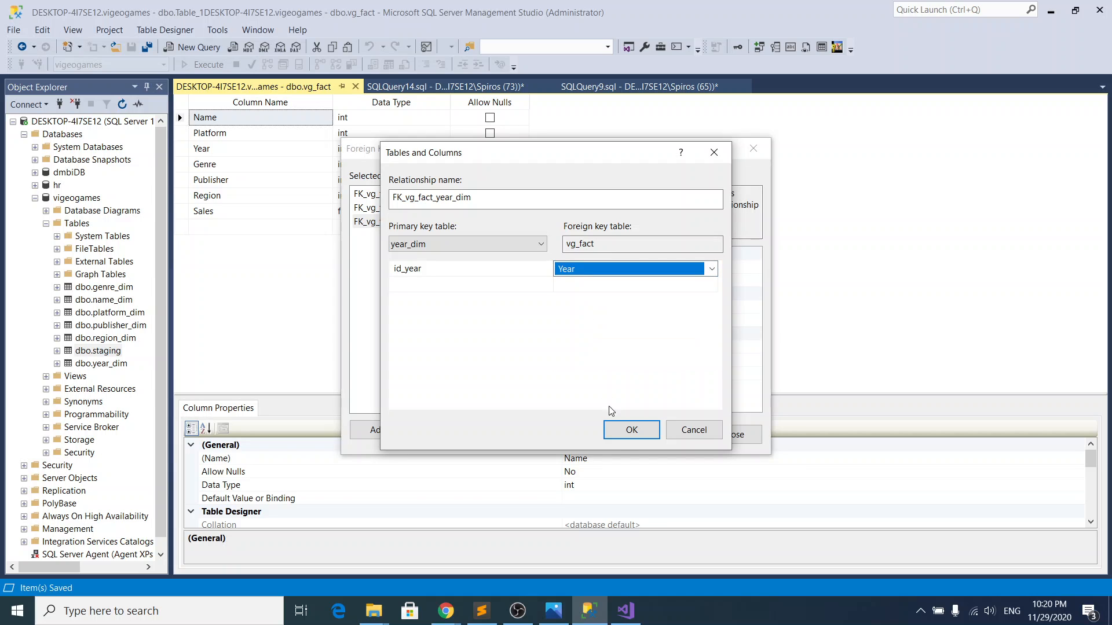
left_click(630, 428)
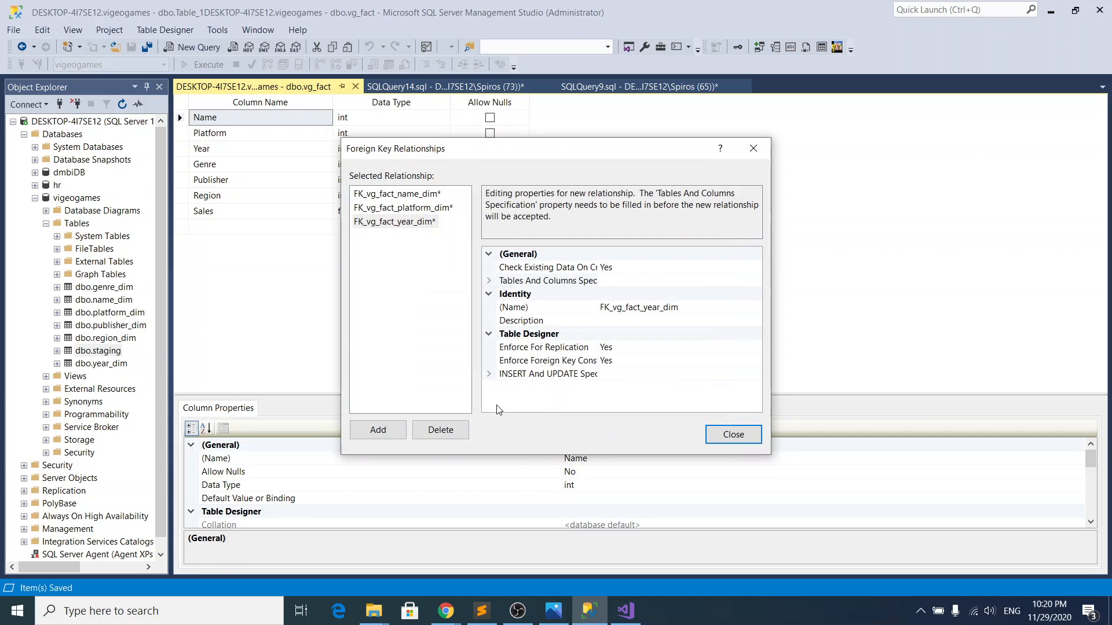
Step: Add a foreign key relationship linking the Genre column of vg_fact to id_genre in genre_dim
left_click(379, 431)
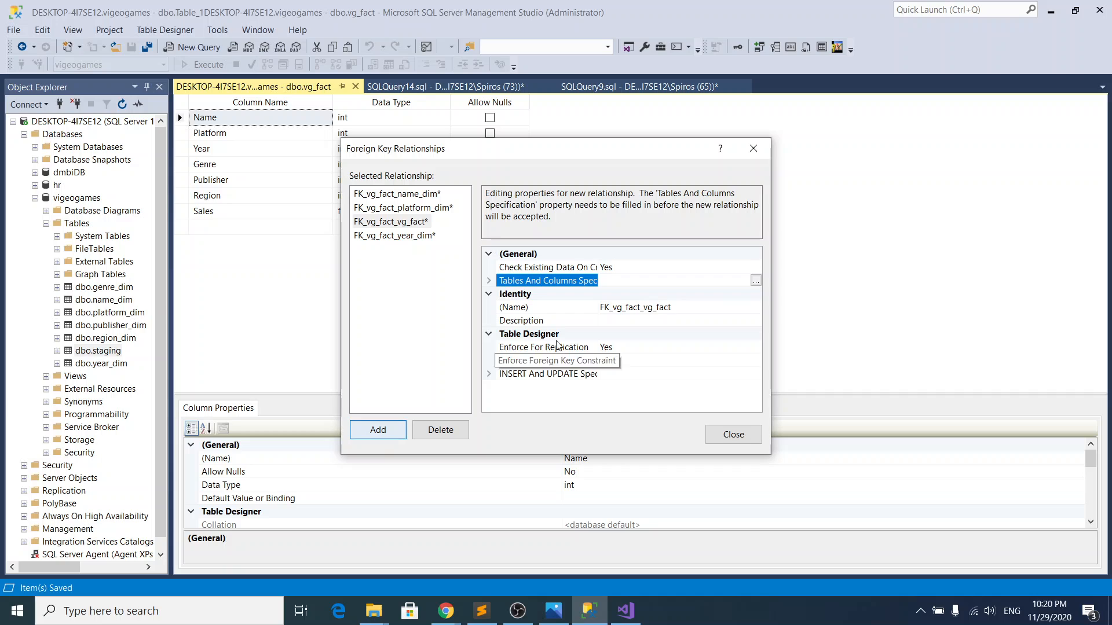
left_click(756, 280)
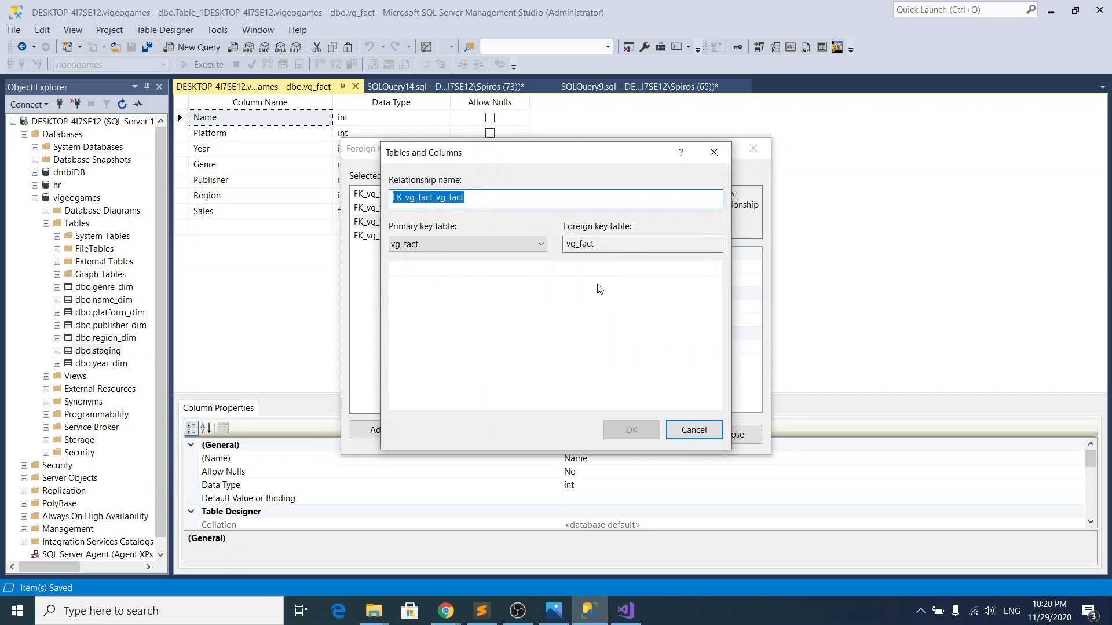
left_click(499, 245)
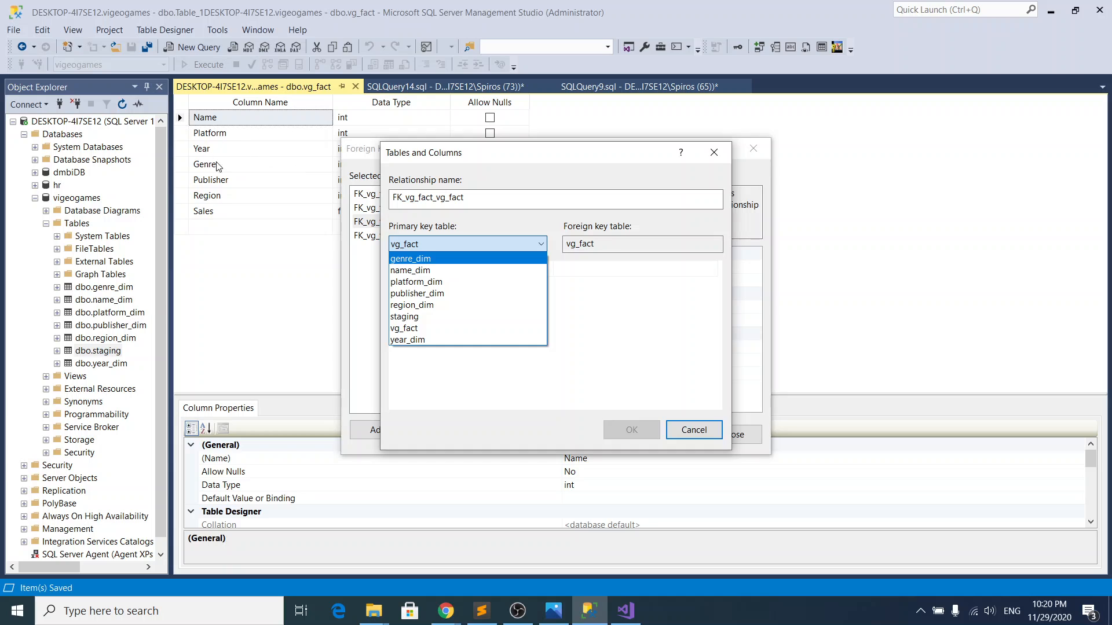
left_click(429, 258)
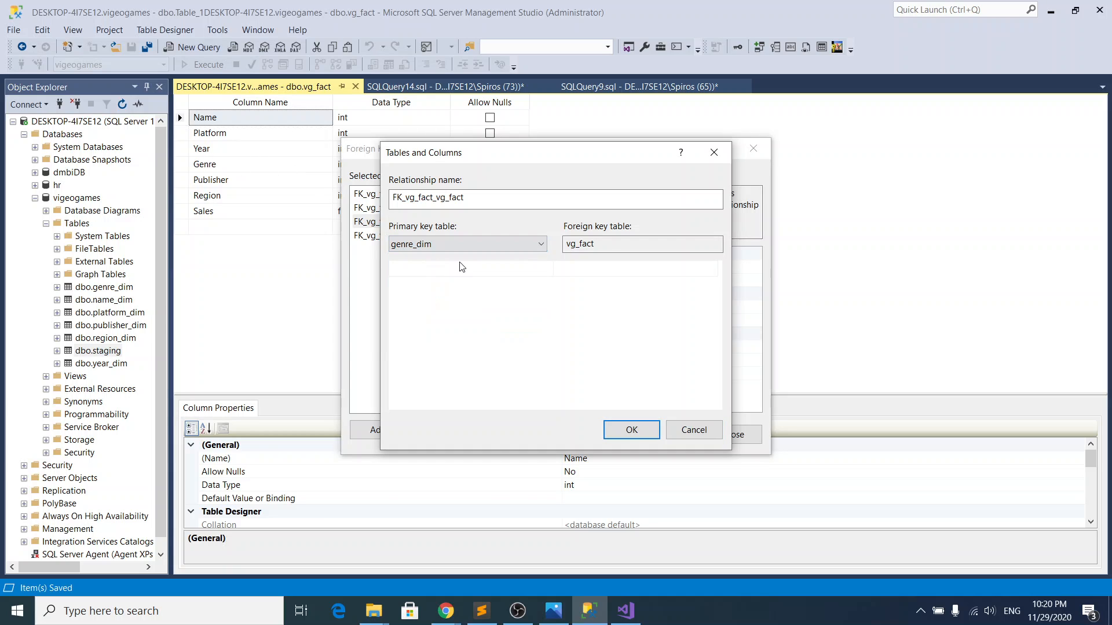
left_click(548, 269)
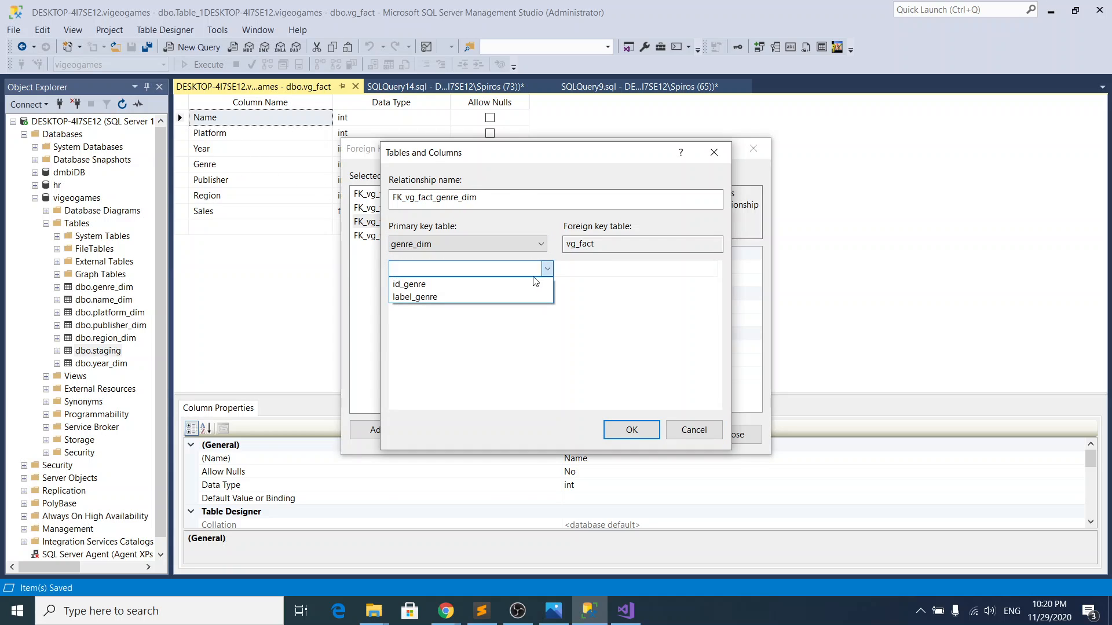
left_click(536, 281)
left_click(663, 271)
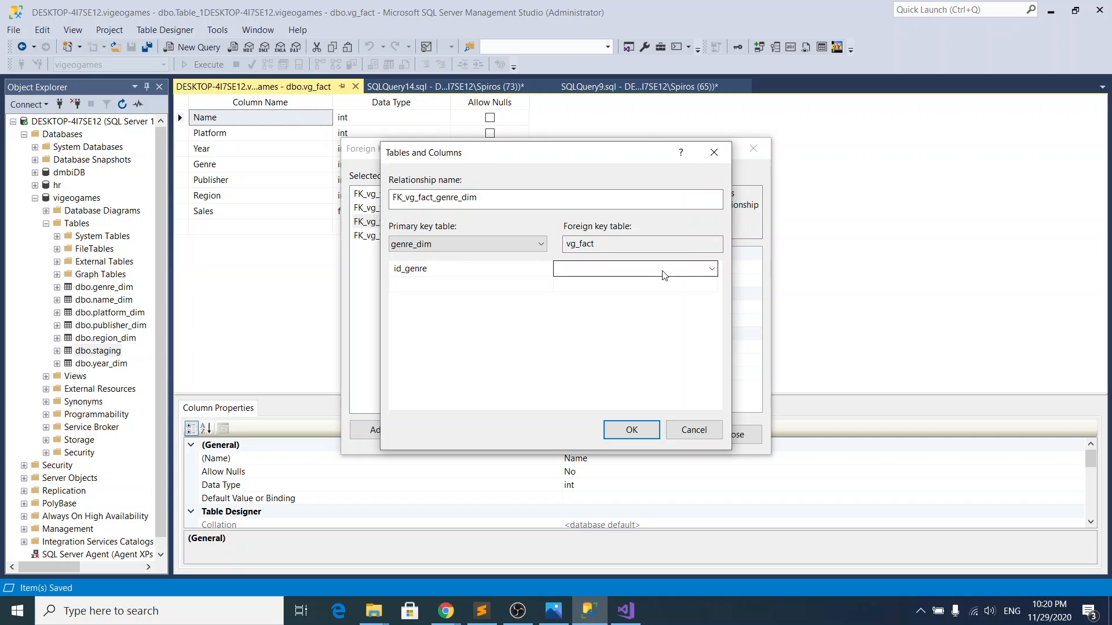
left_click(666, 270)
left_click(660, 287)
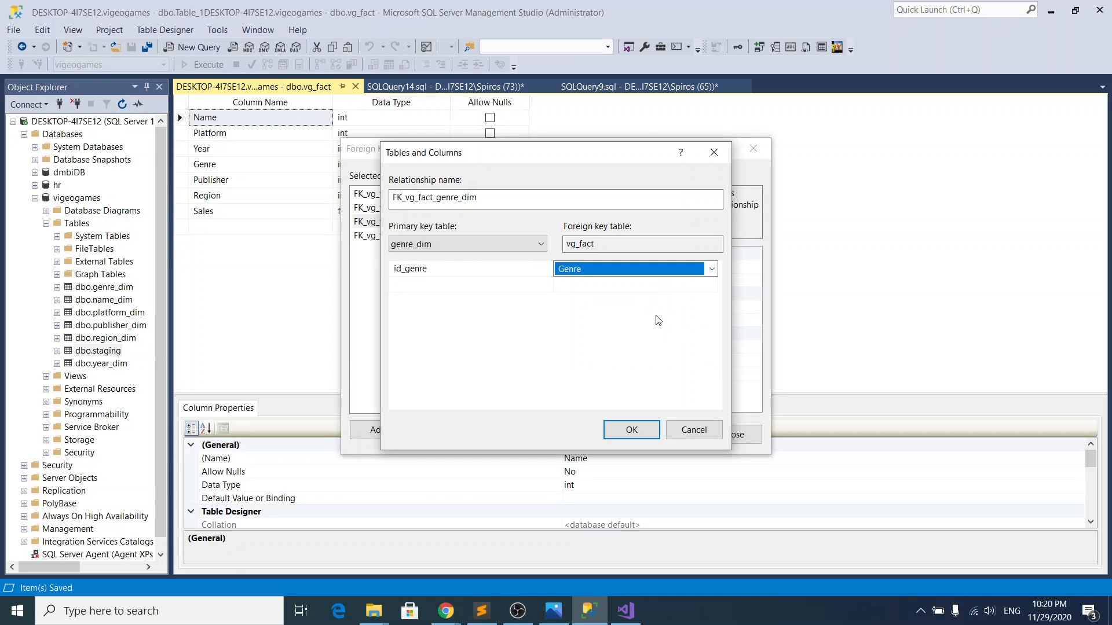
left_click(634, 430)
Step: Add a foreign key relationship linking the Publisher column of vg_fact to id_publisher in publisher_dim
left_click(378, 430)
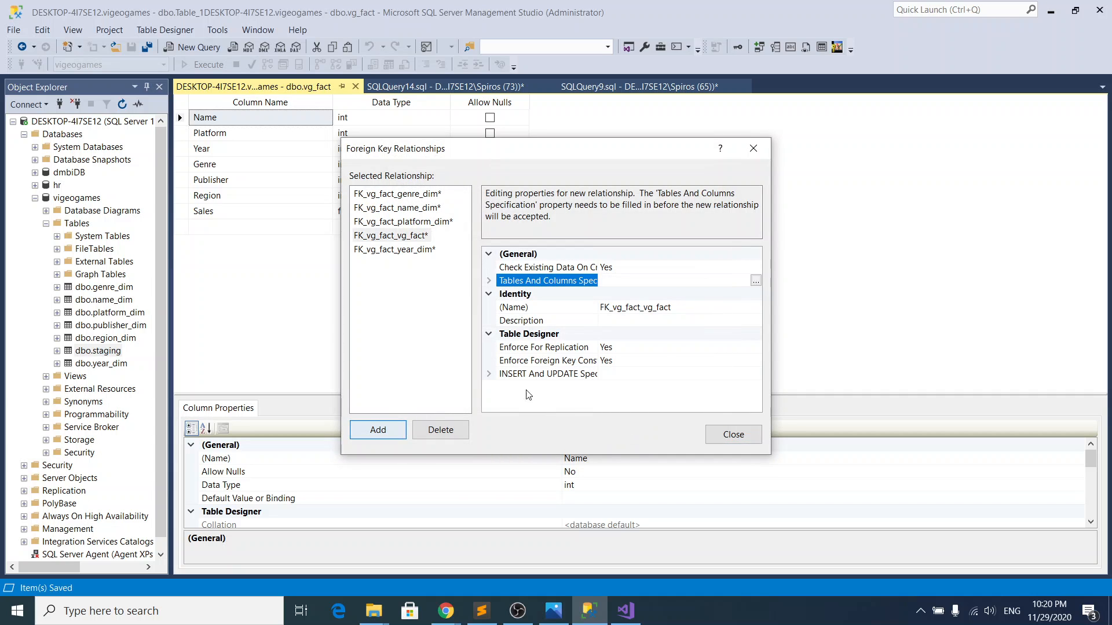
left_click(753, 281)
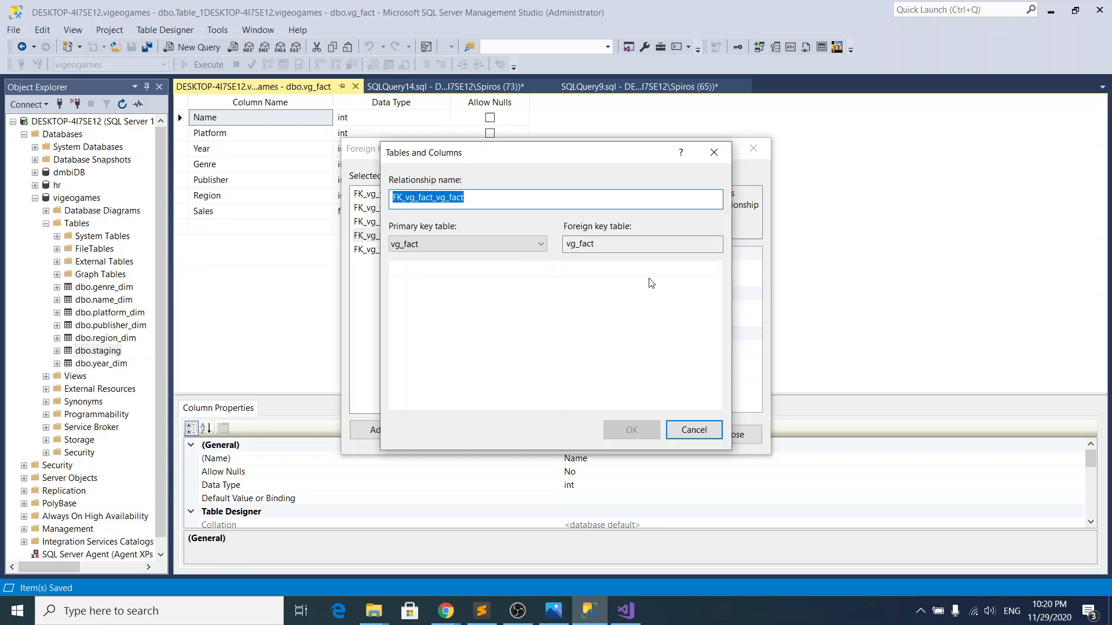
left_click(467, 245)
left_click(452, 297)
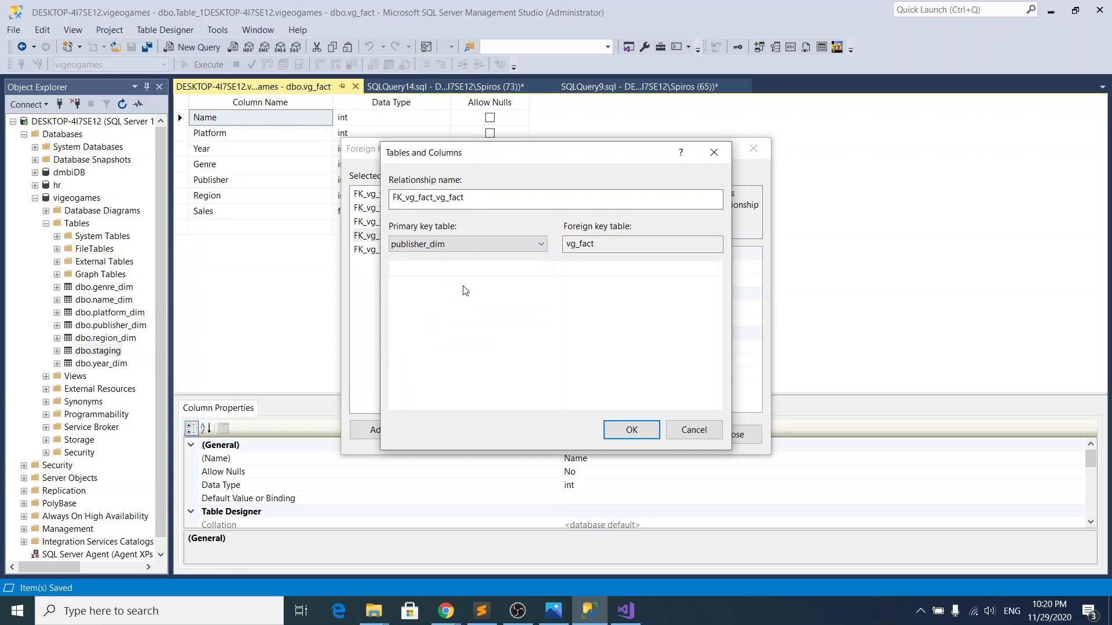
left_click(515, 273)
left_click(518, 277)
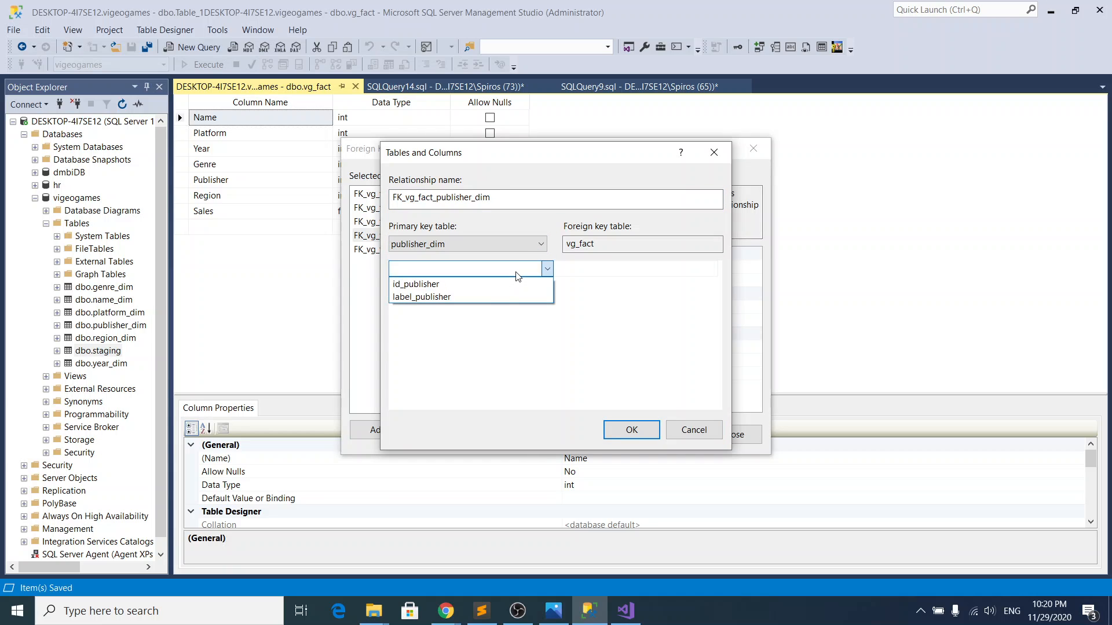
left_click(497, 287)
left_click(632, 272)
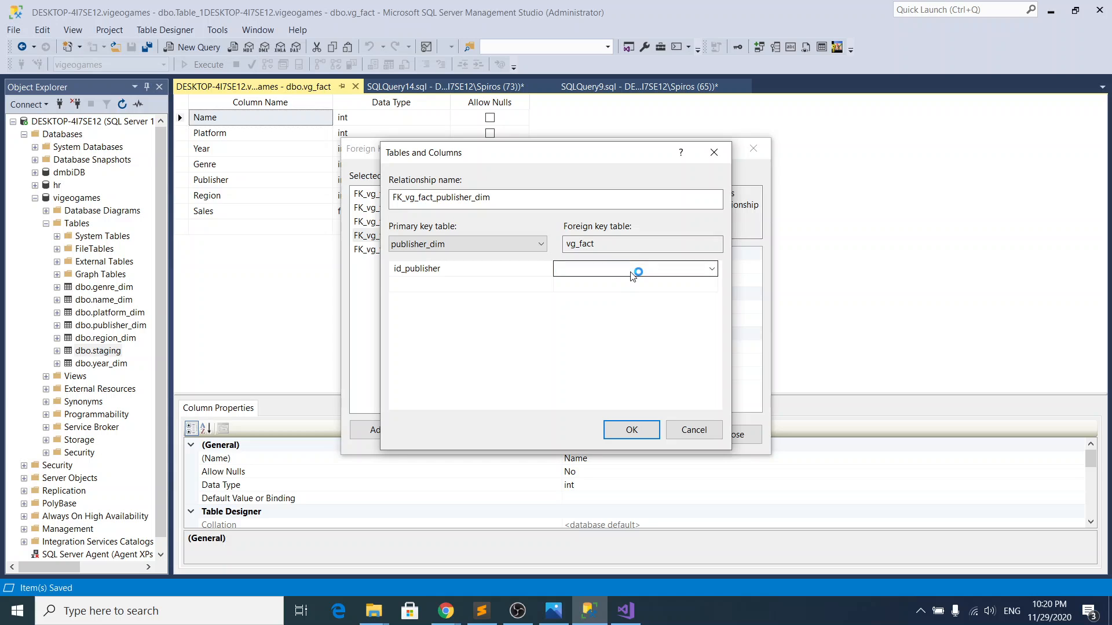
left_click(712, 268)
left_click(623, 318)
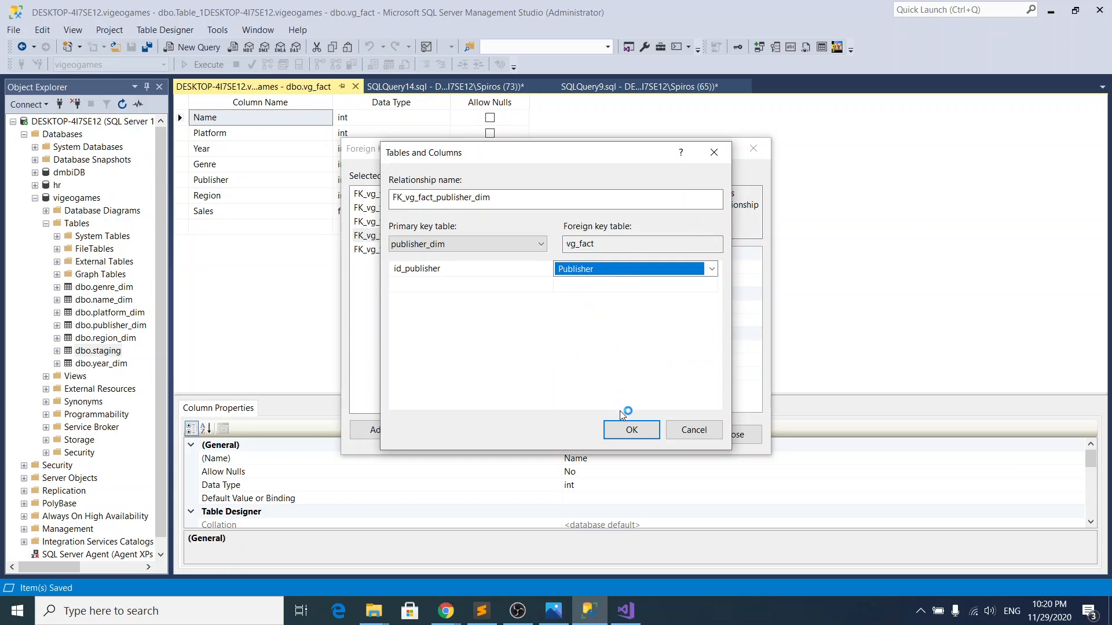
left_click(630, 430)
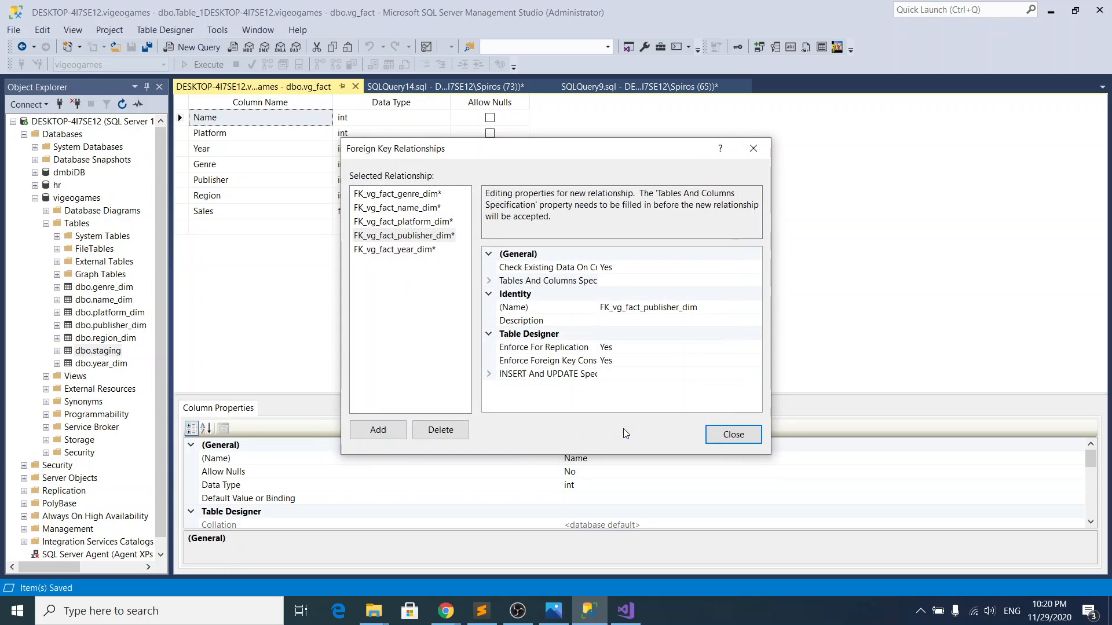
Step: Add a foreign key relationship linking the Region column of vg_fact to id_region in region_dim, and finish editing the relationships
left_click(378, 429)
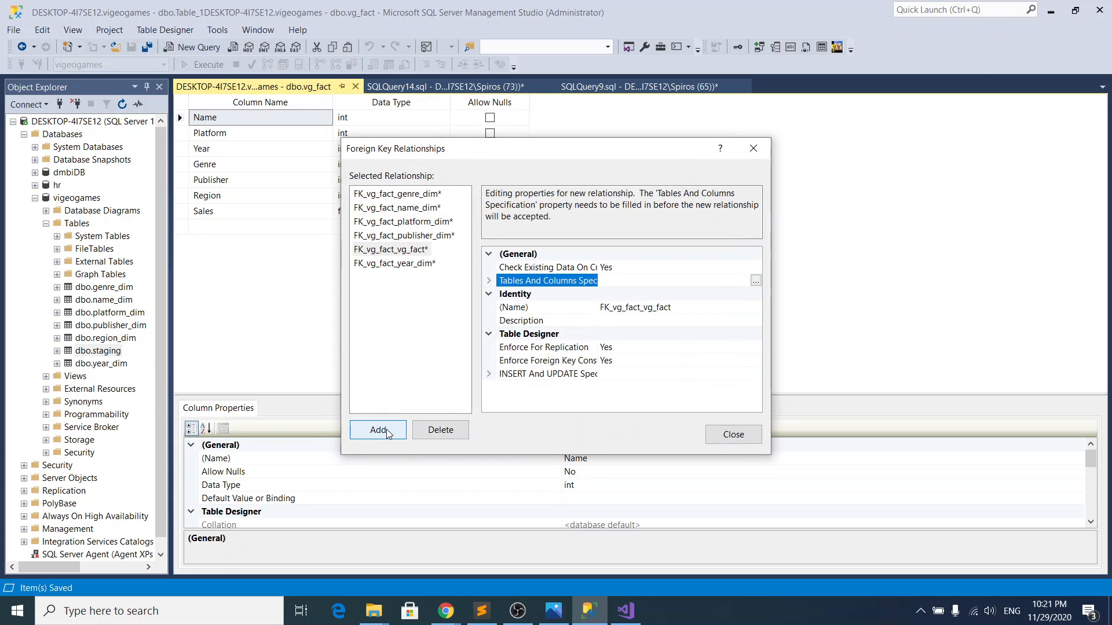
left_click(757, 281)
left_click(458, 240)
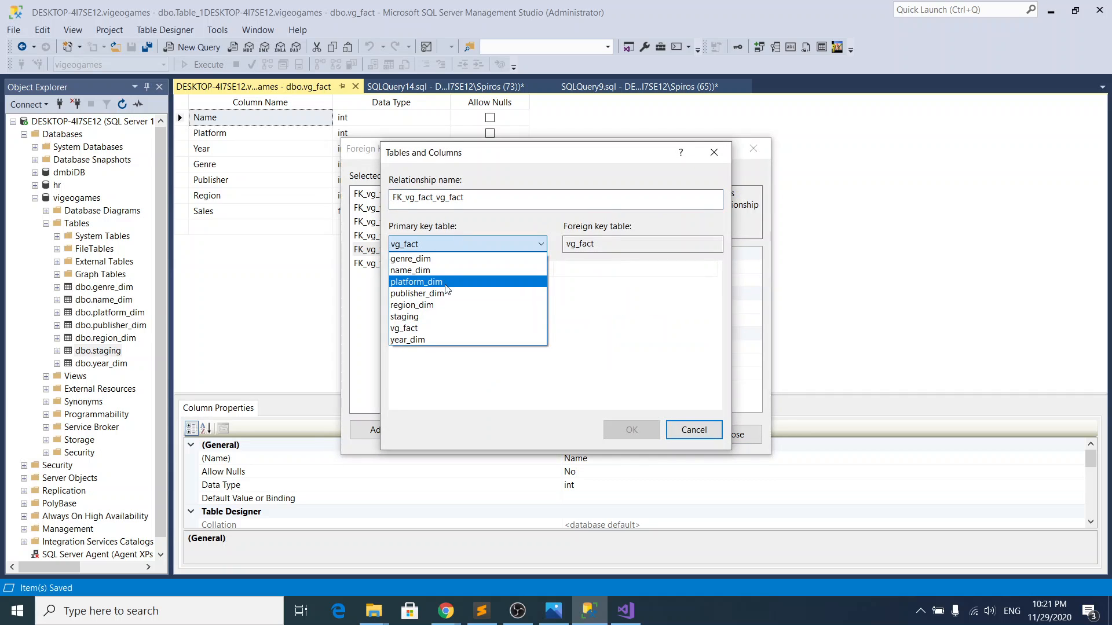
left_click(444, 305)
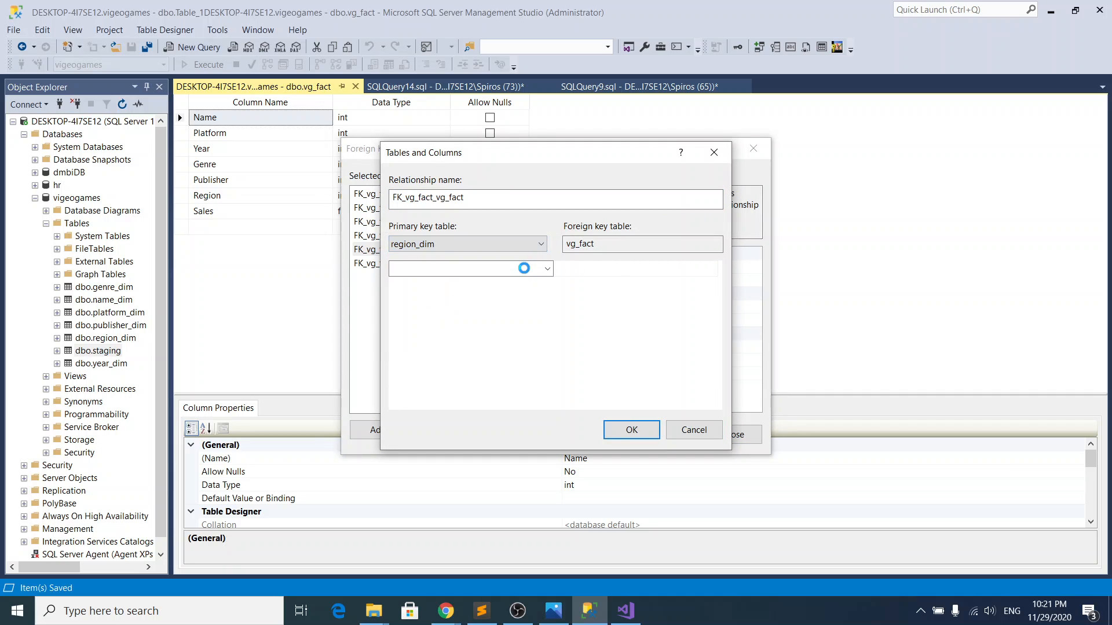
left_click(523, 268)
left_click(508, 283)
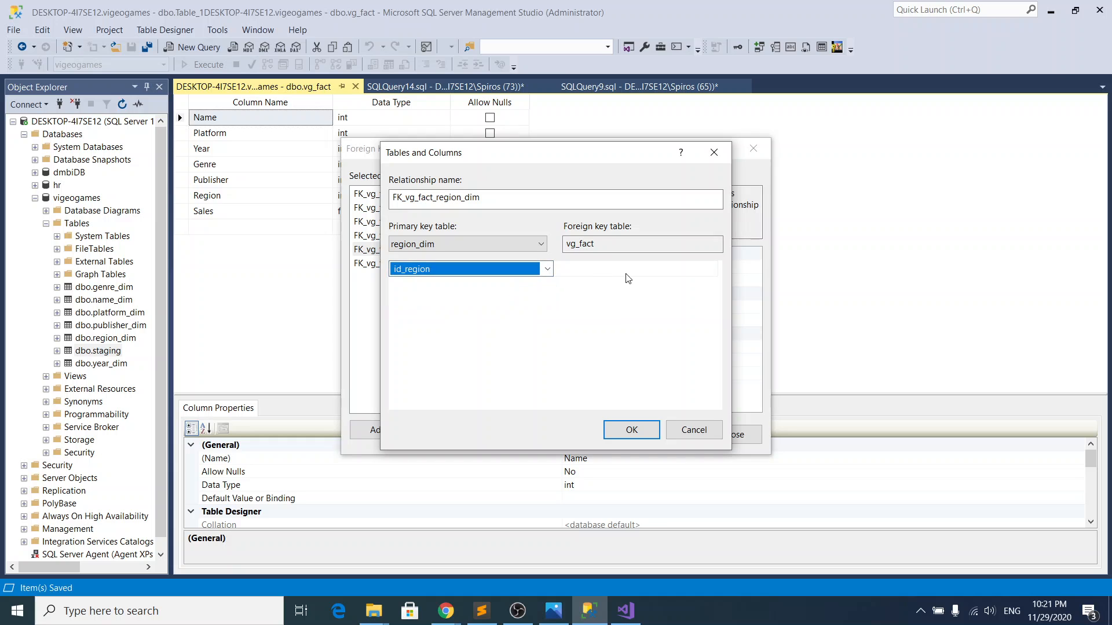
left_click(631, 272)
left_click(631, 273)
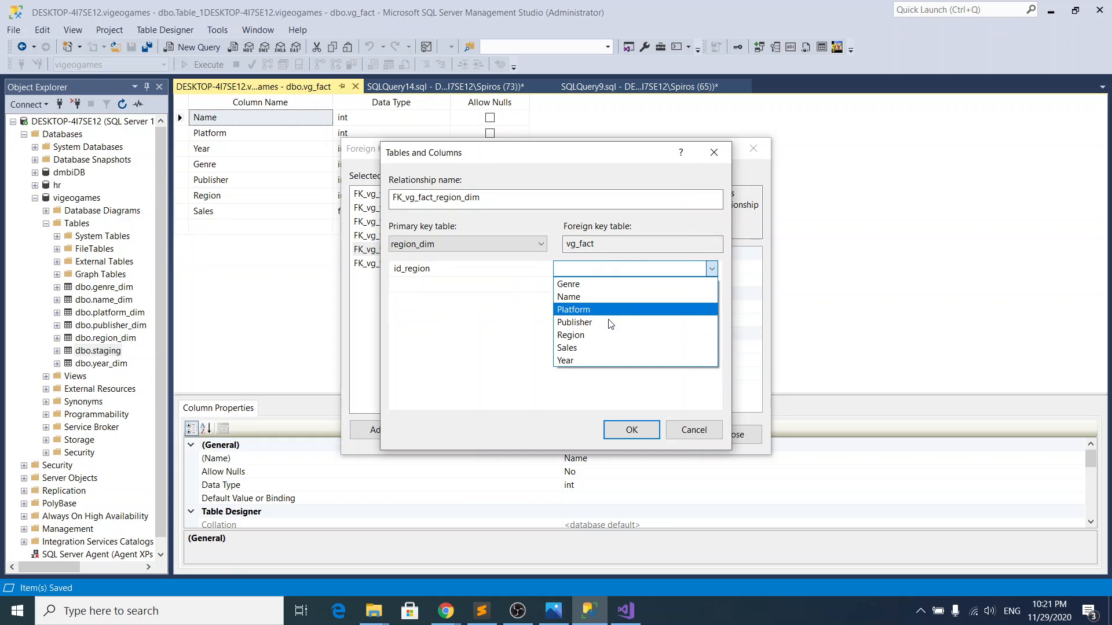
left_click(603, 338)
left_click(632, 427)
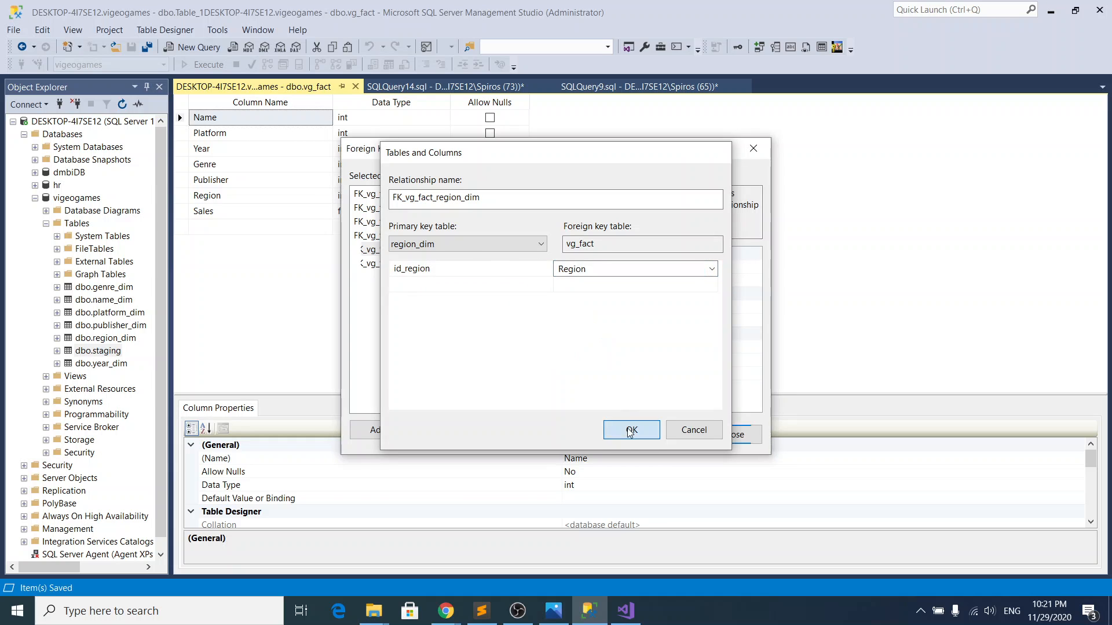
left_click(733, 434)
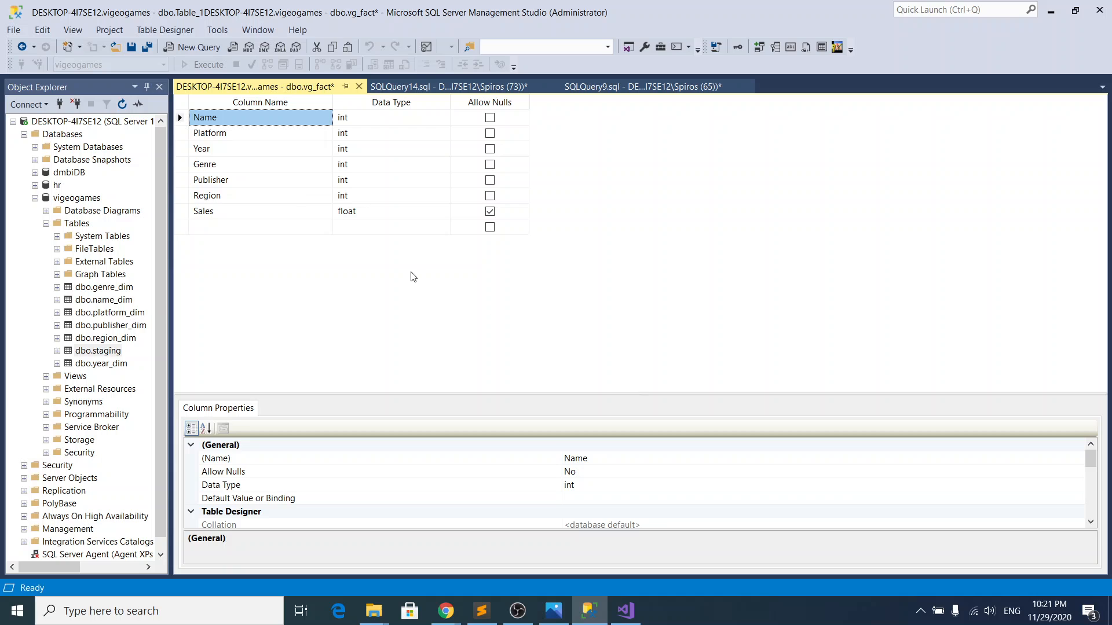
Step: Save vg_fact and its related dimension tables to the database, and refresh the list of tables in vigeogames
left_click(134, 50)
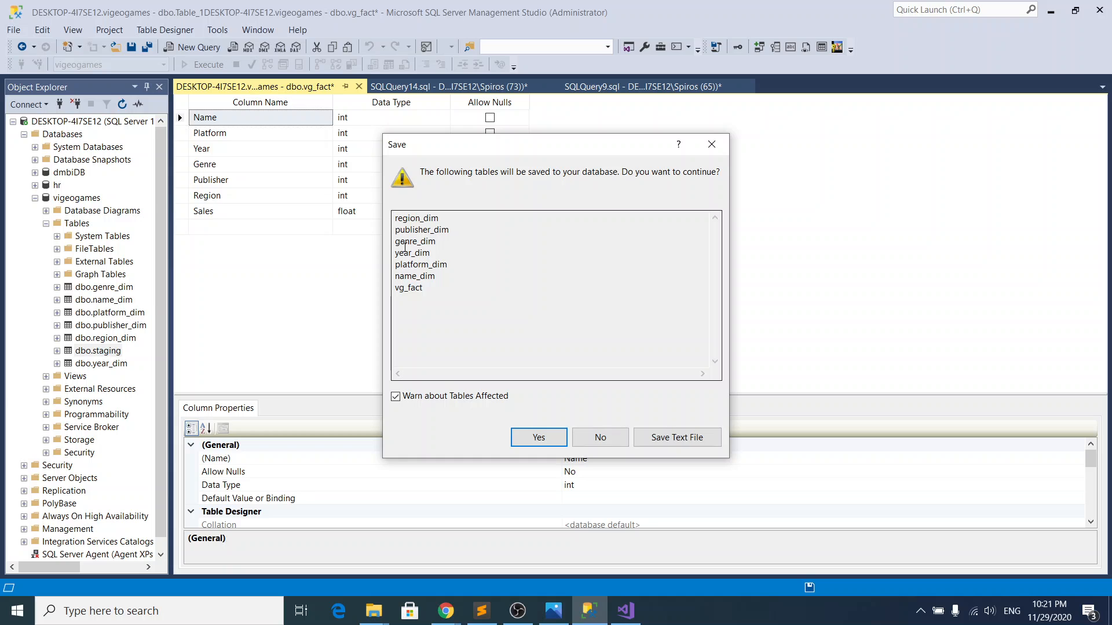
left_click(552, 446)
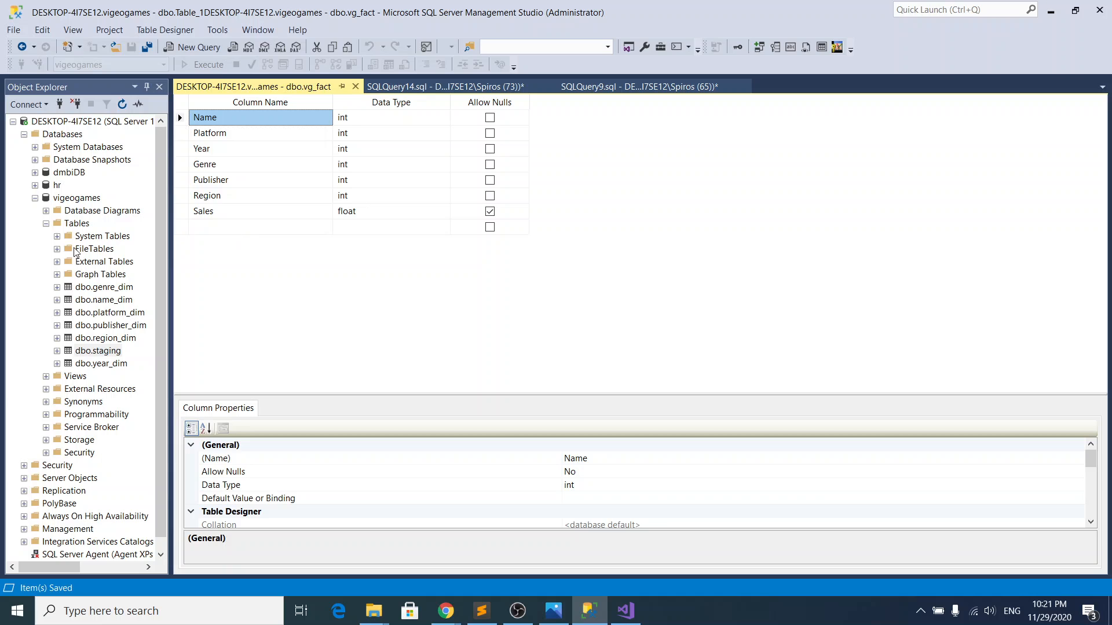
right_click(75, 224)
left_click(120, 301)
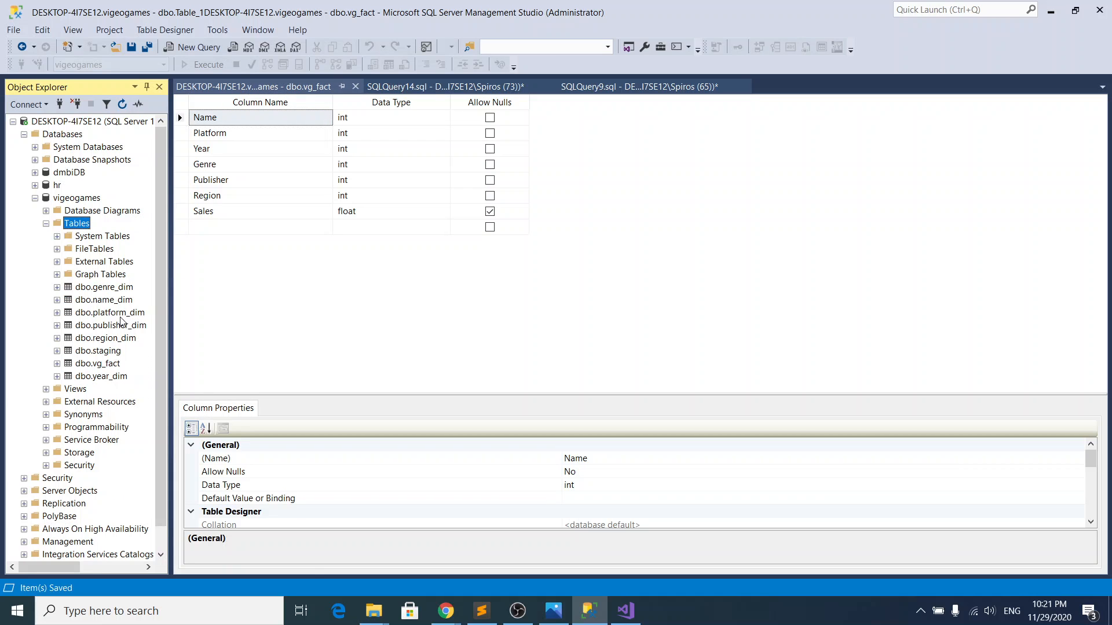
Step: Query the top 1000 rows of dbo.vg_fact, and return to the table's design
left_click(109, 364)
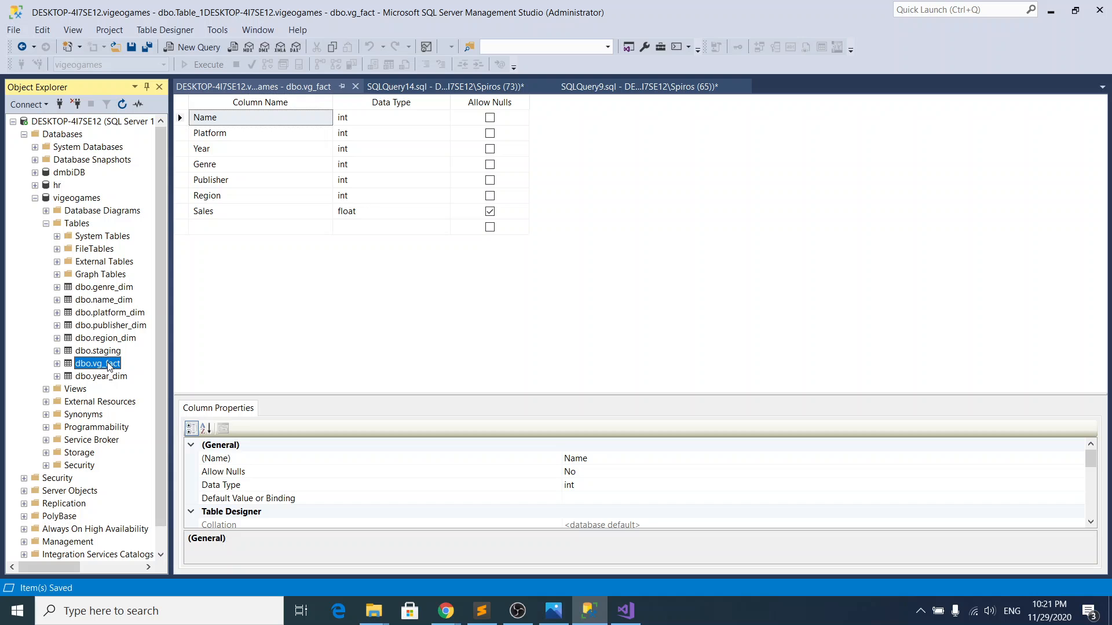
right_click(109, 365)
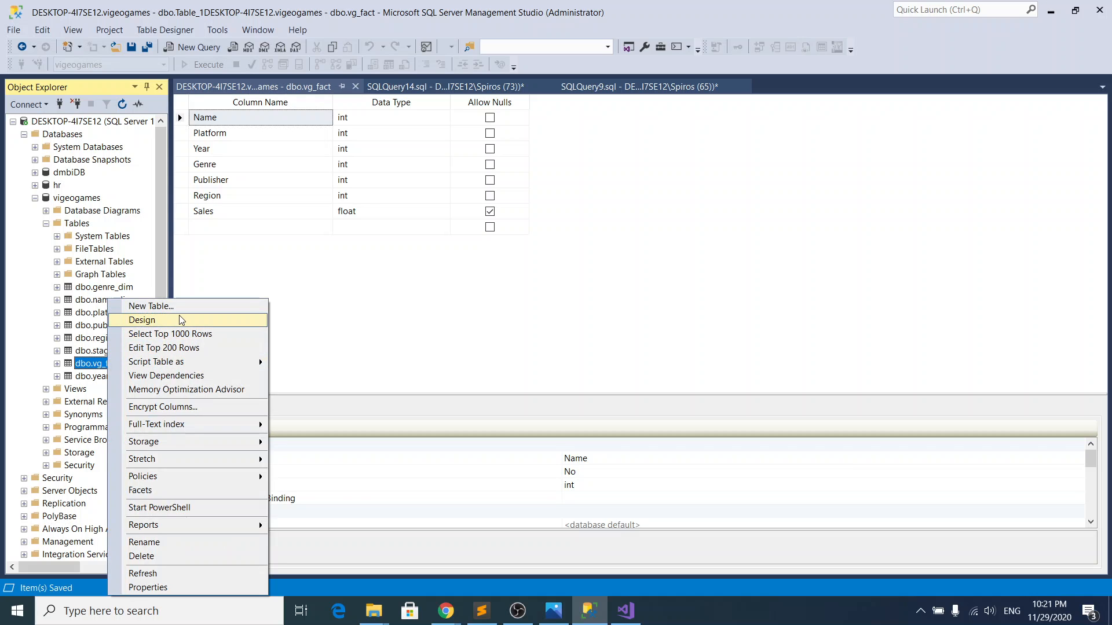
left_click(180, 334)
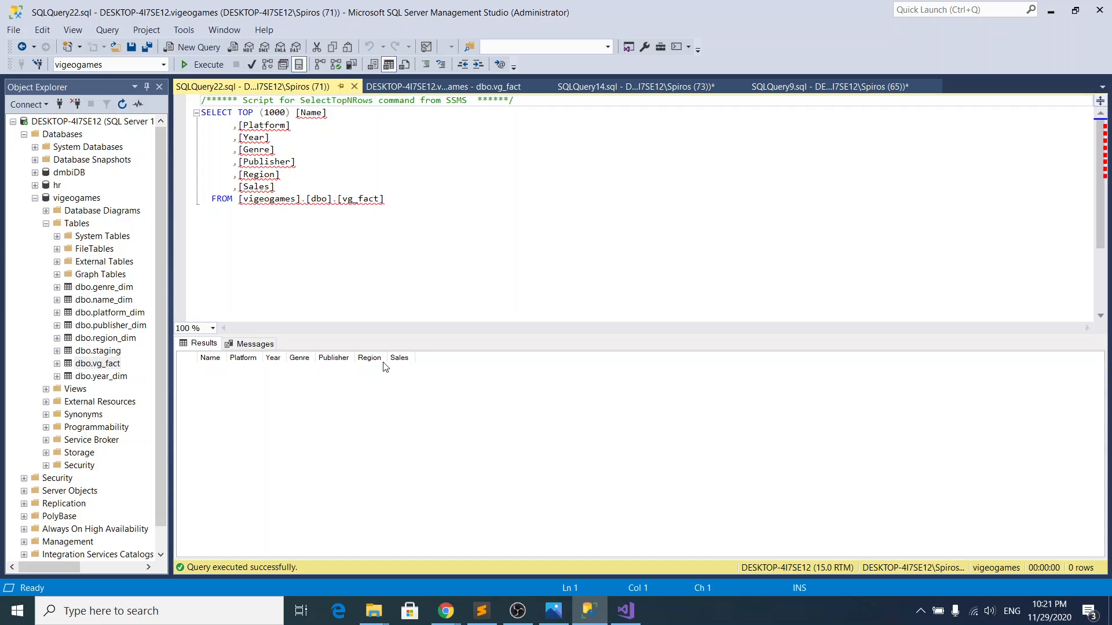
right_click(108, 364)
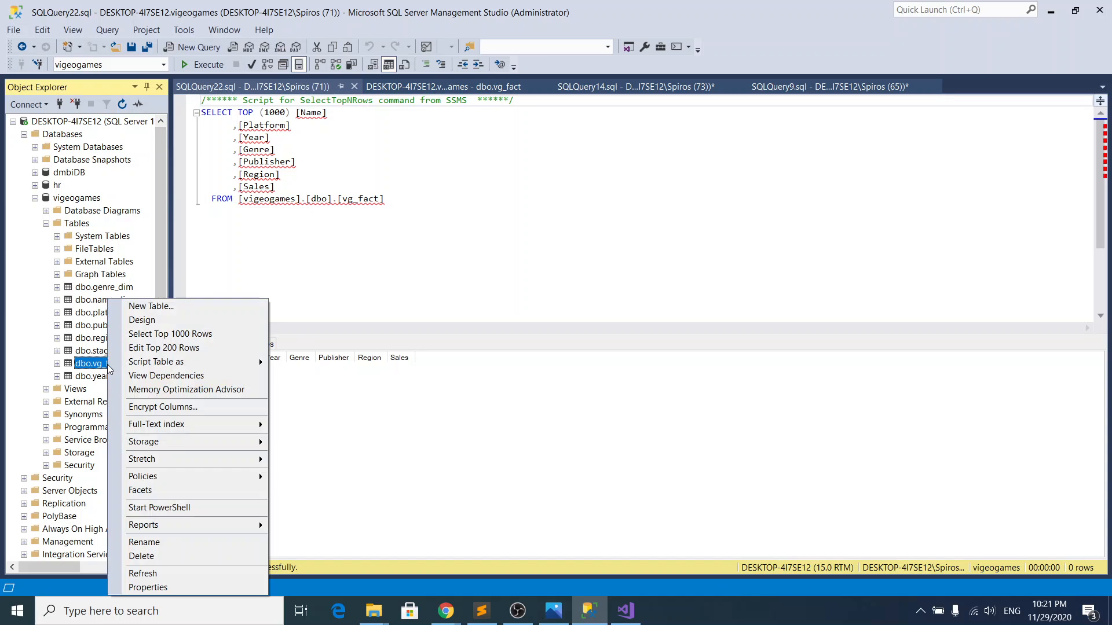
left_click(180, 322)
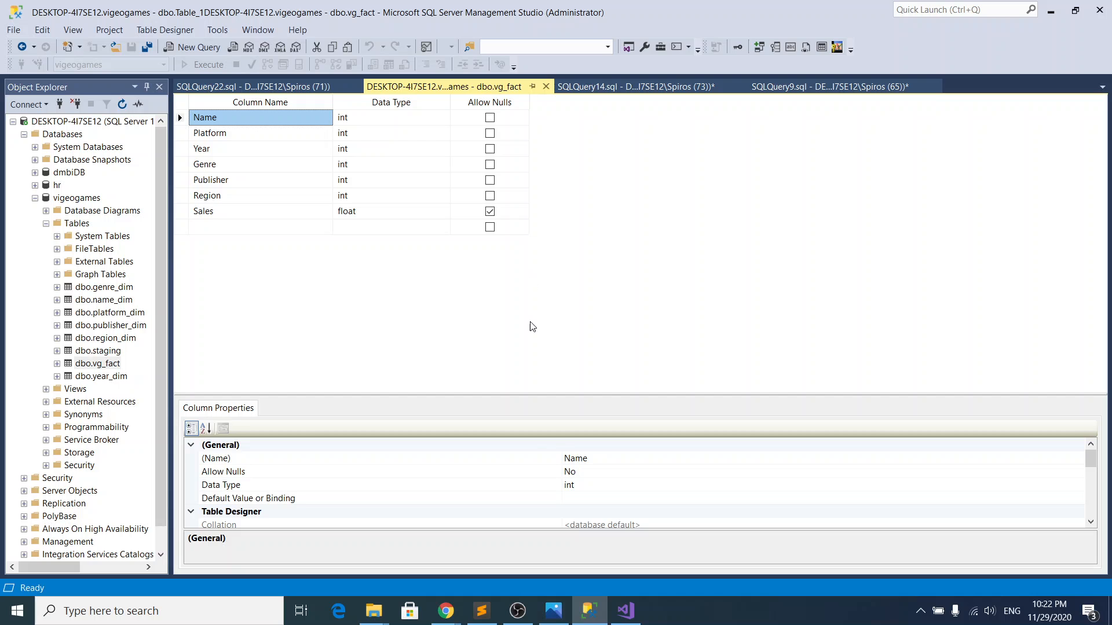
left_click(517, 614)
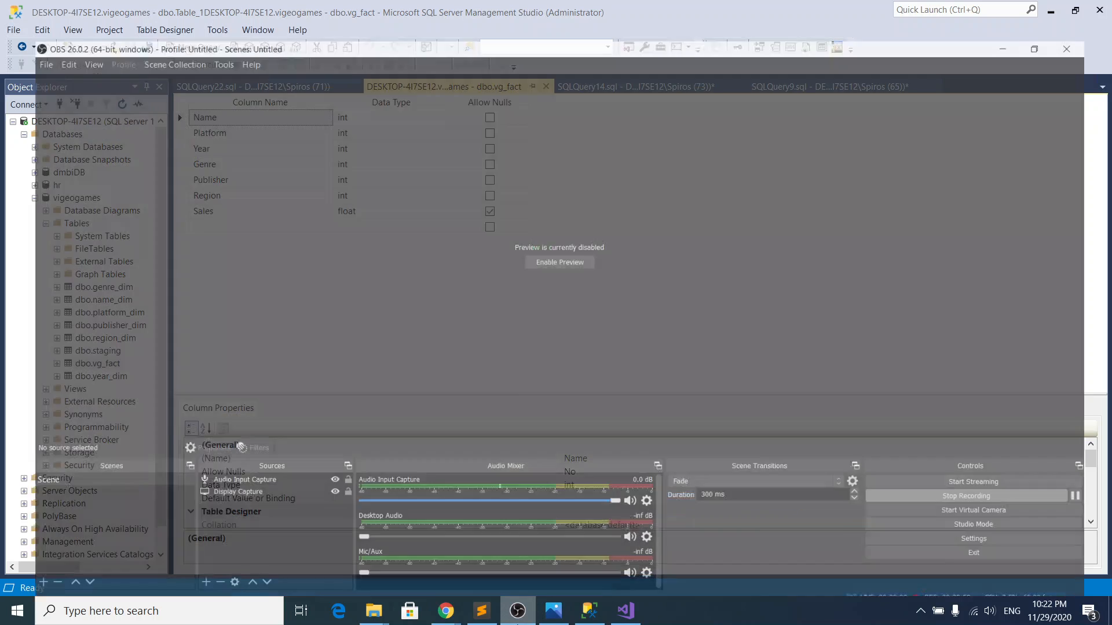